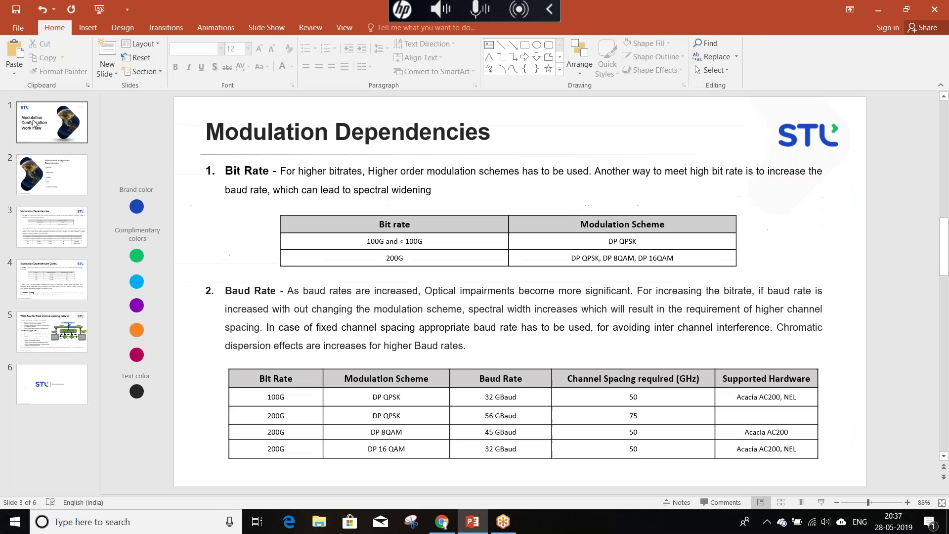
# Present the deck from the title slide through the modulation dependencies slides, and select the closing STL logo slide
pyautogui.click(33, 124)
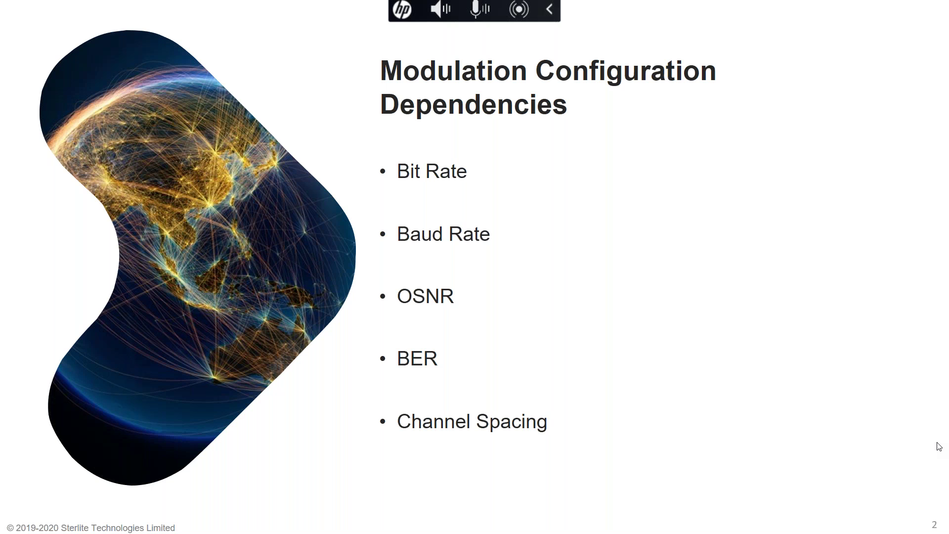
pyautogui.press('Right')
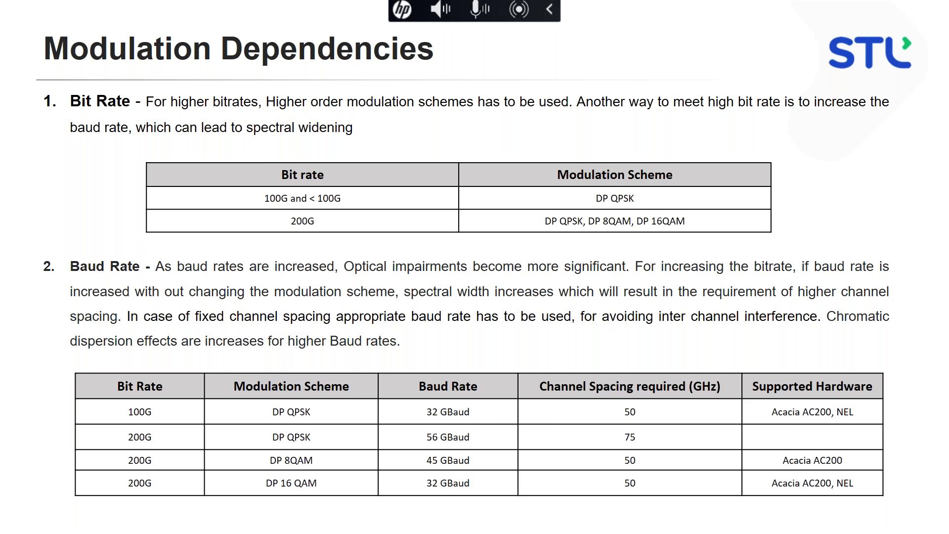
pyautogui.press('Right')
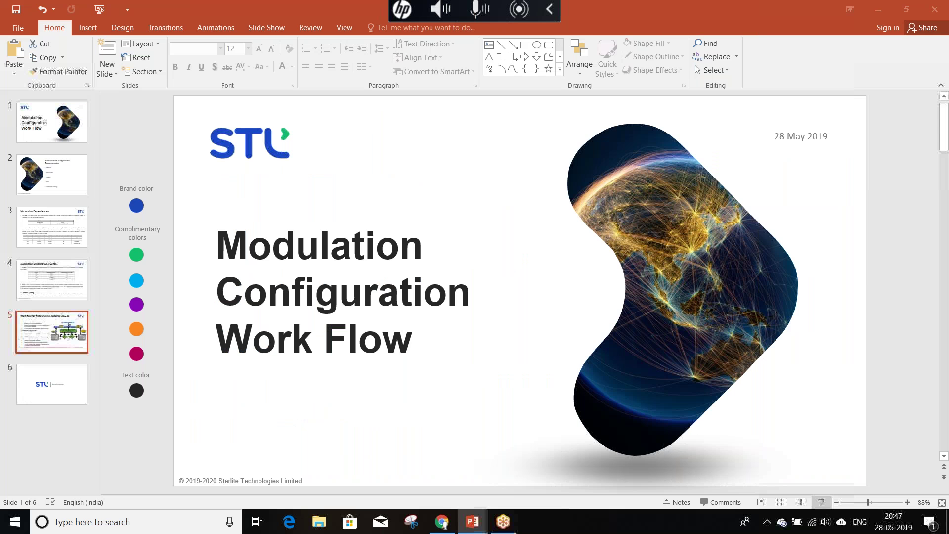
pyautogui.click(52, 385)
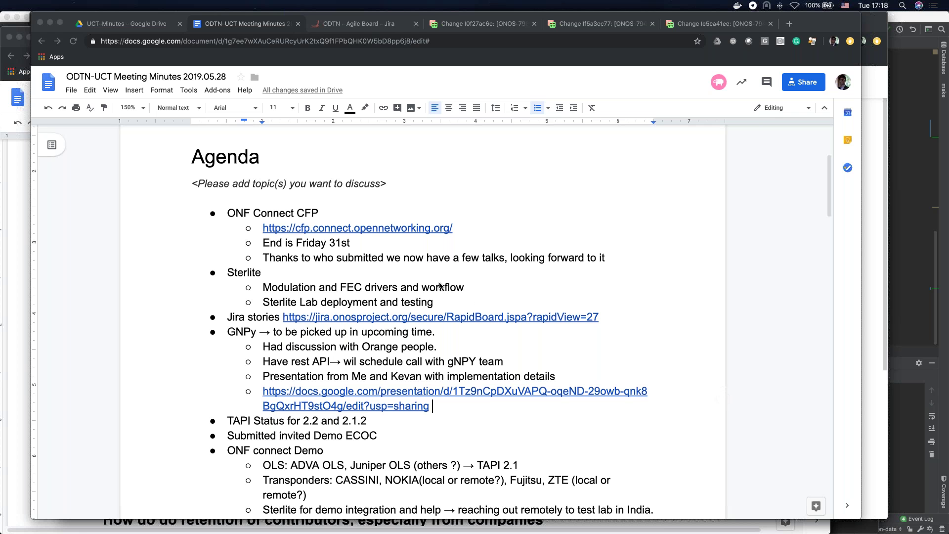
# Shorten the first Sterlite sub-item to "Modulation workflow" by removing "and FEC drivers and"
pyautogui.press('super+Tab')
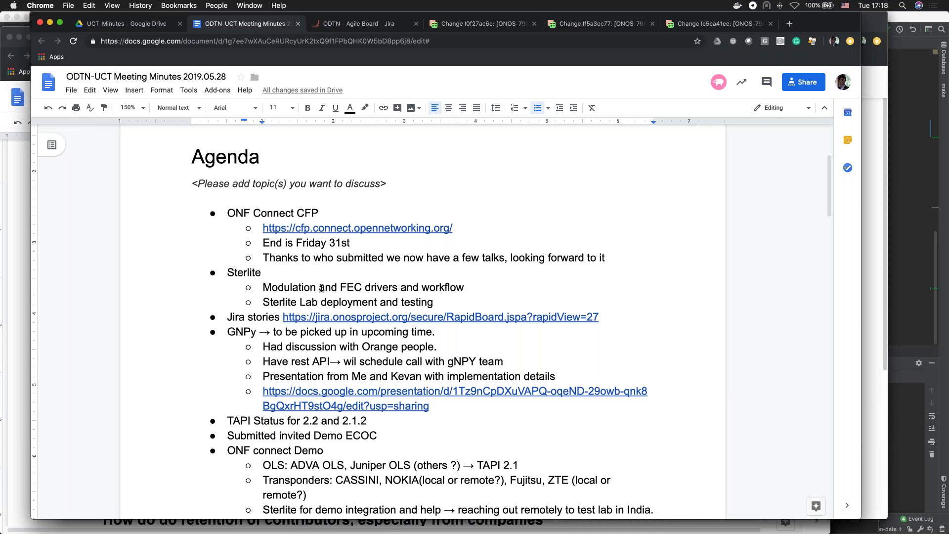
pyautogui.moveTo(319, 288); pyautogui.dragTo(420, 289)
pyautogui.press('BackSpace')
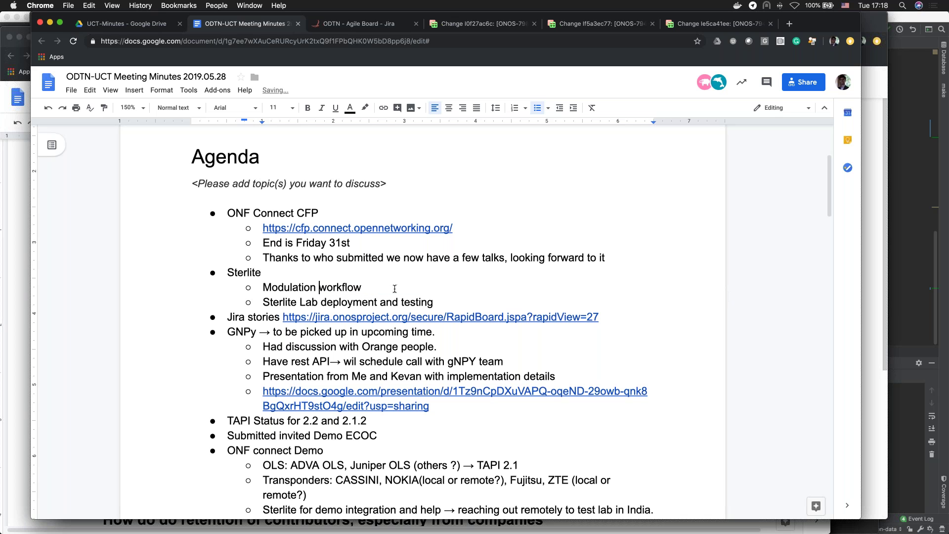
# Add a nested bullet reading "Slides" under the Modulation workflow item
pyautogui.click(394, 289)
pyautogui.press('Return')
pyautogui.press('Tab')
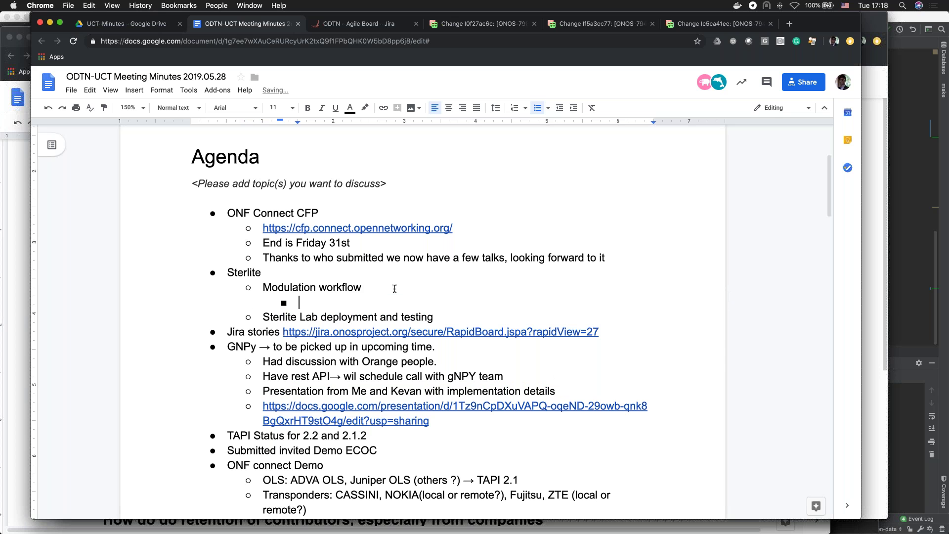
pyautogui.write('SLides')
pyautogui.press('BackSpace')
pyautogui.press('BackSpace')
pyautogui.press('BackSpace')
pyautogui.press('BackSpace')
pyautogui.press('BackSpace')
pyautogui.write('lides')
# Add a bullet below Slides reading "Flex gid decision making coudl be different due to filter penalty"
pyautogui.press('Return')
pyautogui.write('Flex g')
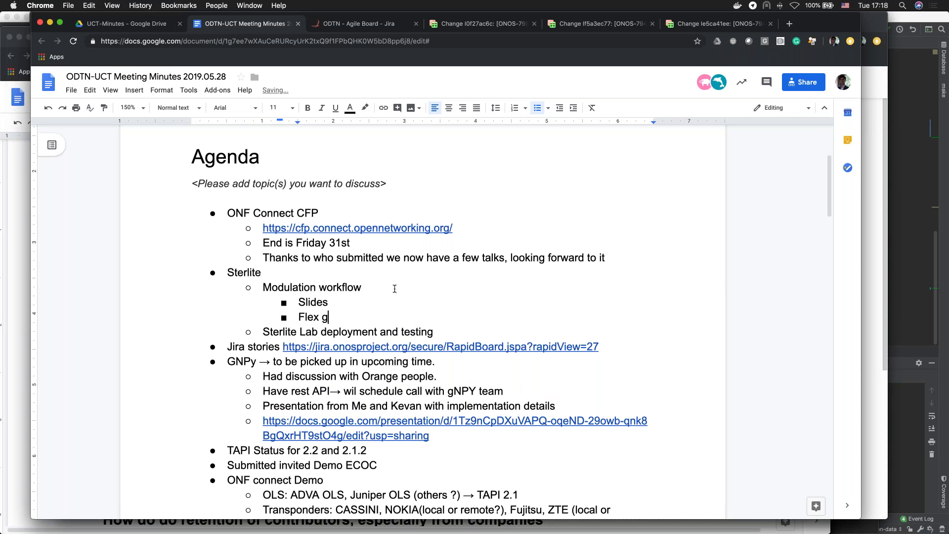
pyautogui.write('id decision making coudl ')
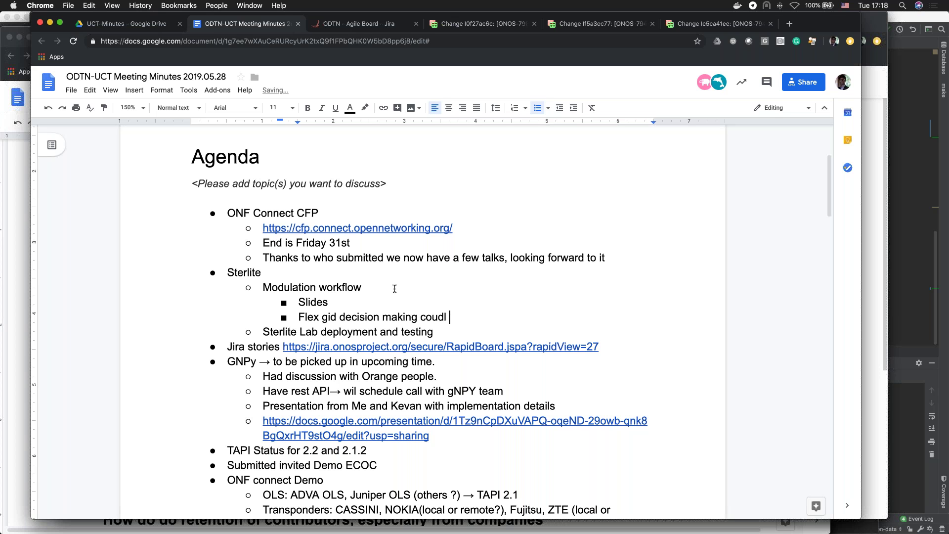
pyautogui.write('be different due to ')
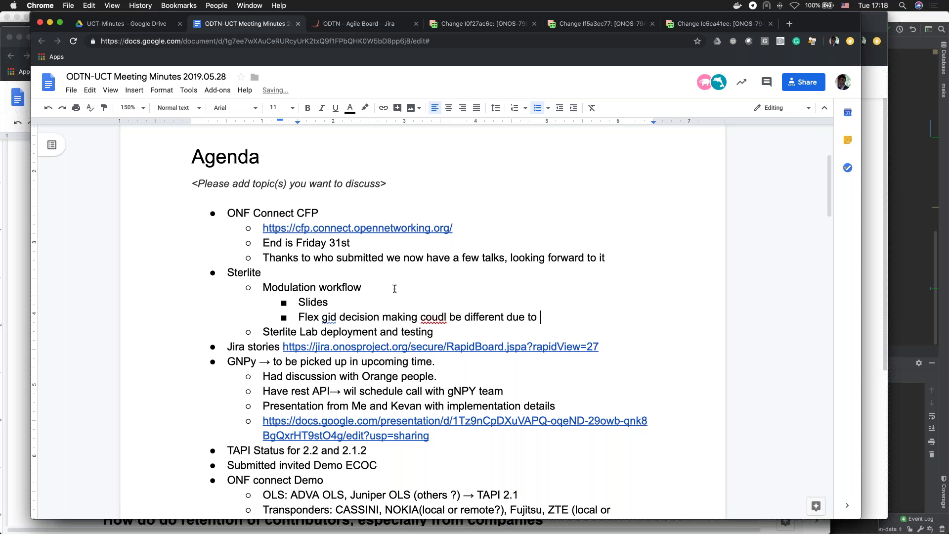
pyautogui.write('filter')
pyautogui.write('penalty')
# Correct the misspelled words in the new bullet to "could" and "Flex-grid"
pyautogui.click(441, 318)
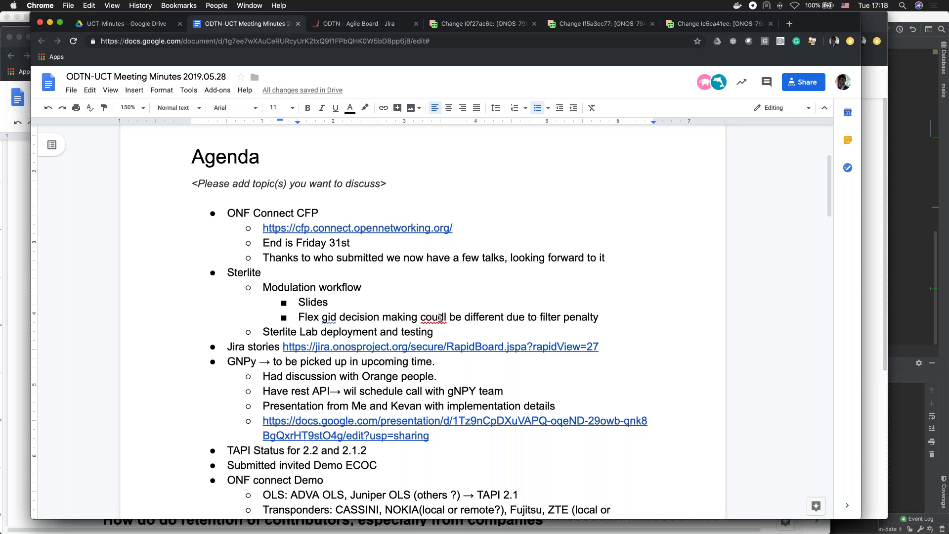
pyautogui.press('Delete')
pyautogui.press('Delete')
pyautogui.write('ld')
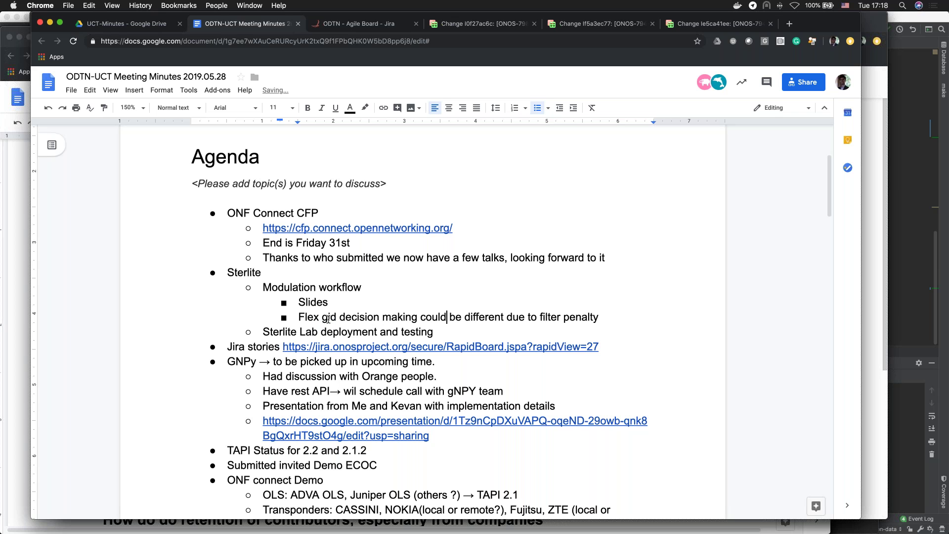
pyautogui.click(328, 317)
pyautogui.write('r')
pyautogui.click(324, 317)
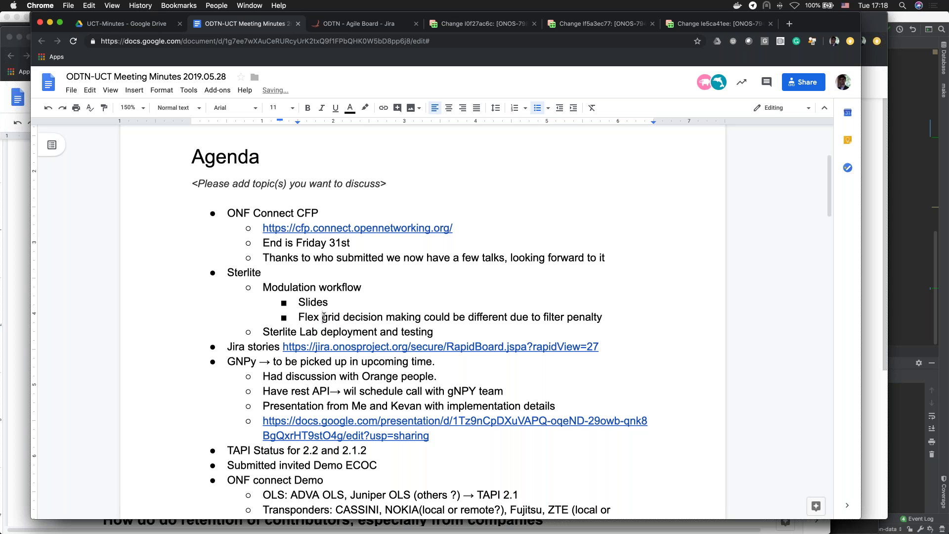
pyautogui.press('BackSpace')
pyautogui.write('-')
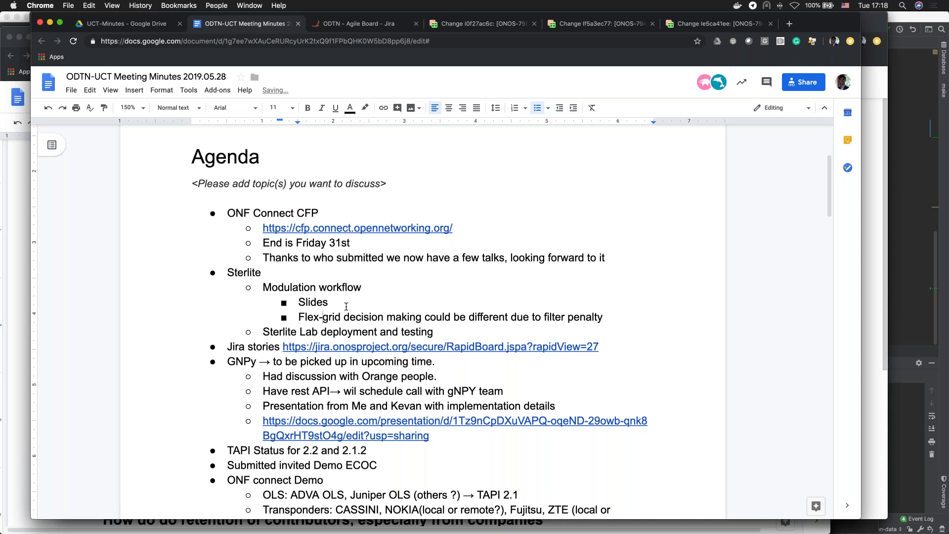
# Add a colon after "Slides" and start a comment on that bullet mentioning the two Sterlite contacts
pyautogui.write(':')
pyautogui.press('super+Left')
pyautogui.press('shift+super+Right')
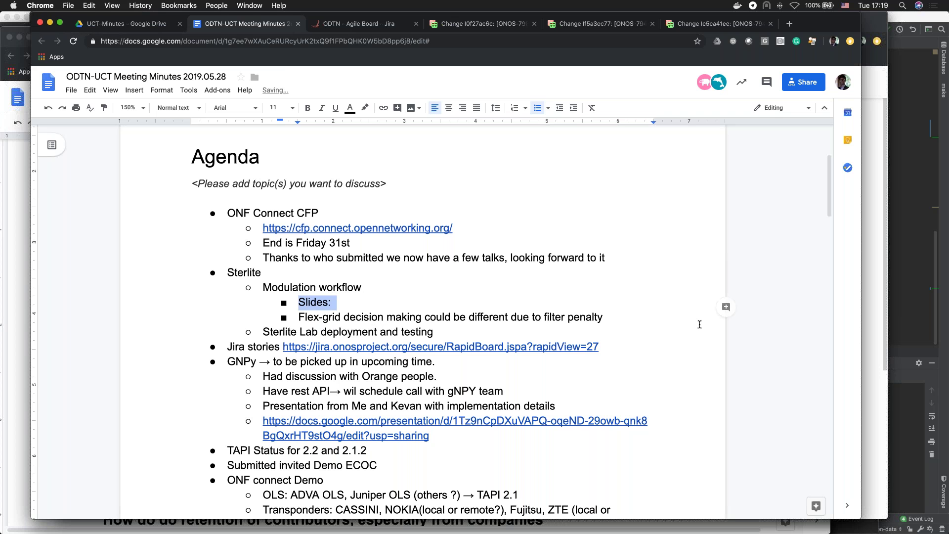
pyautogui.click(726, 307)
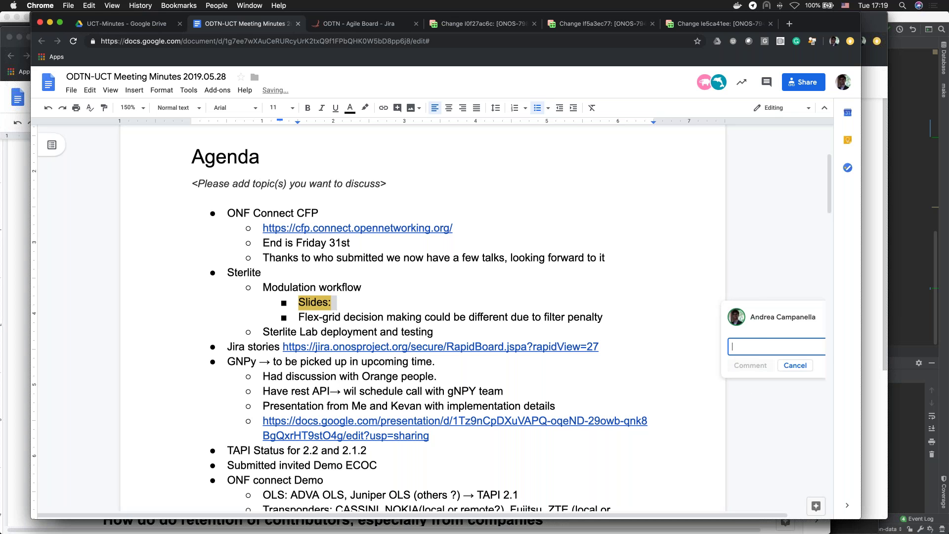
pyautogui.write('+pune')
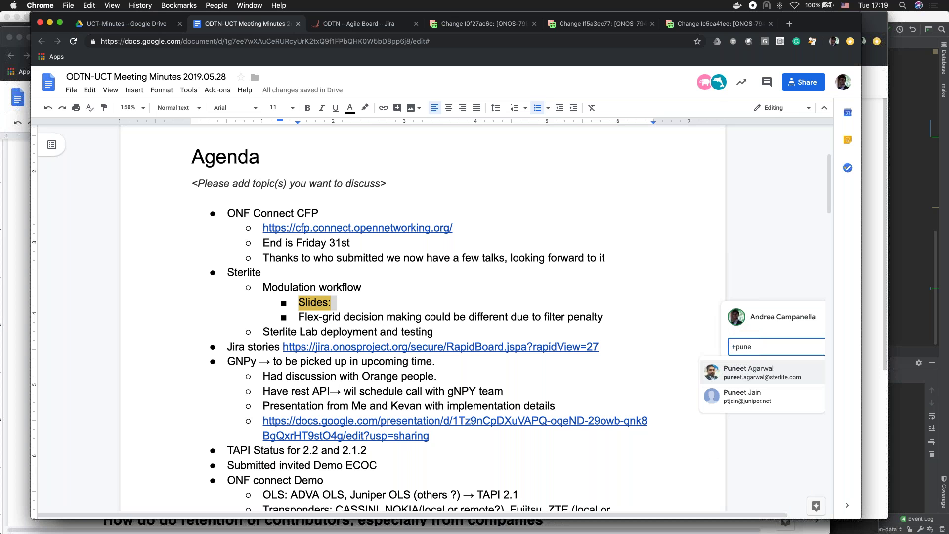
pyautogui.press('Return')
pyautogui.write('+vi')
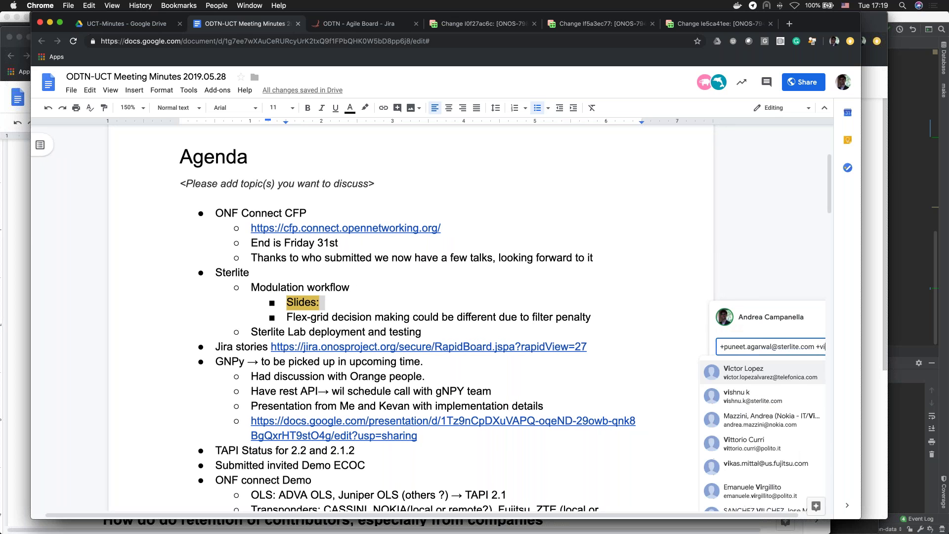
pyautogui.write('s')
pyautogui.press('Return')
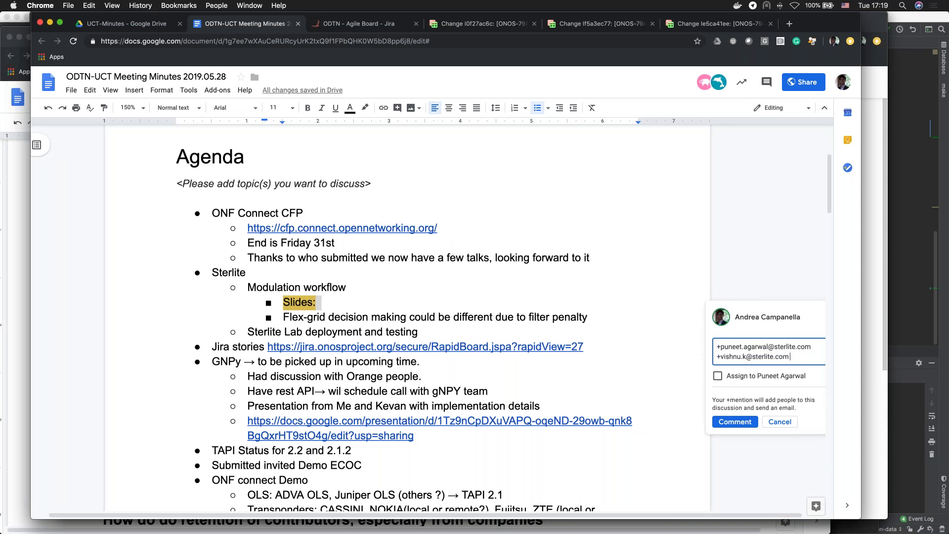
# Assign the comment to the first mentioned contact with the request "provide Slides" and post it
pyautogui.click(720, 376)
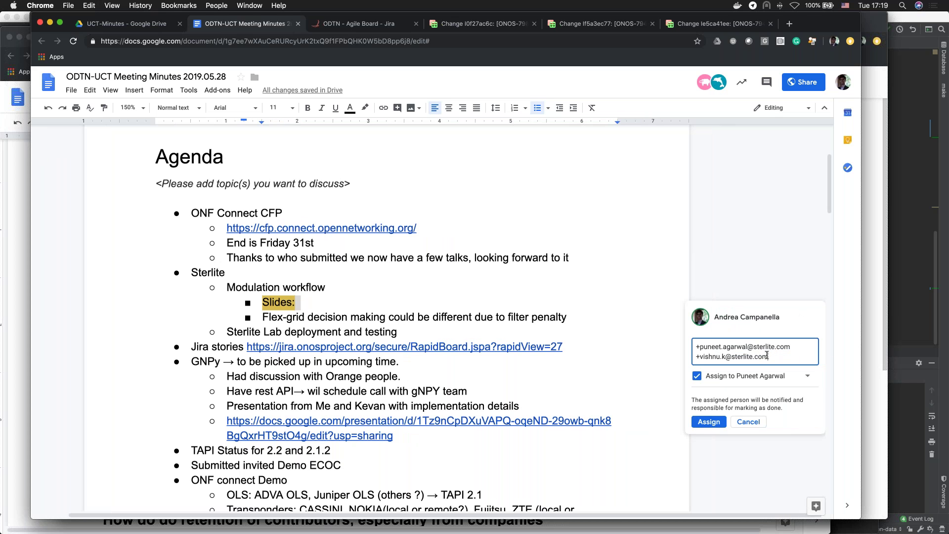
pyautogui.press('Return')
pyautogui.write('provide')
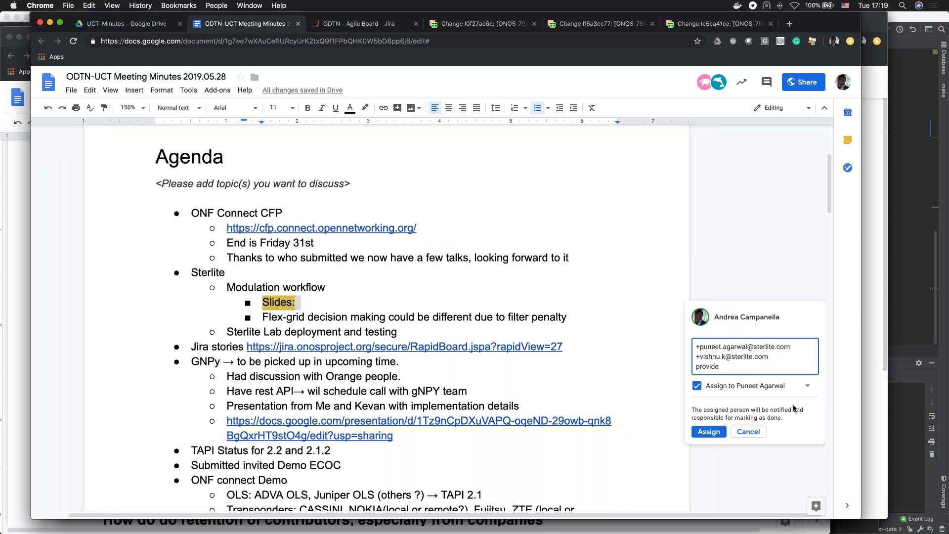
pyautogui.write(' Slides')
pyautogui.click(709, 431)
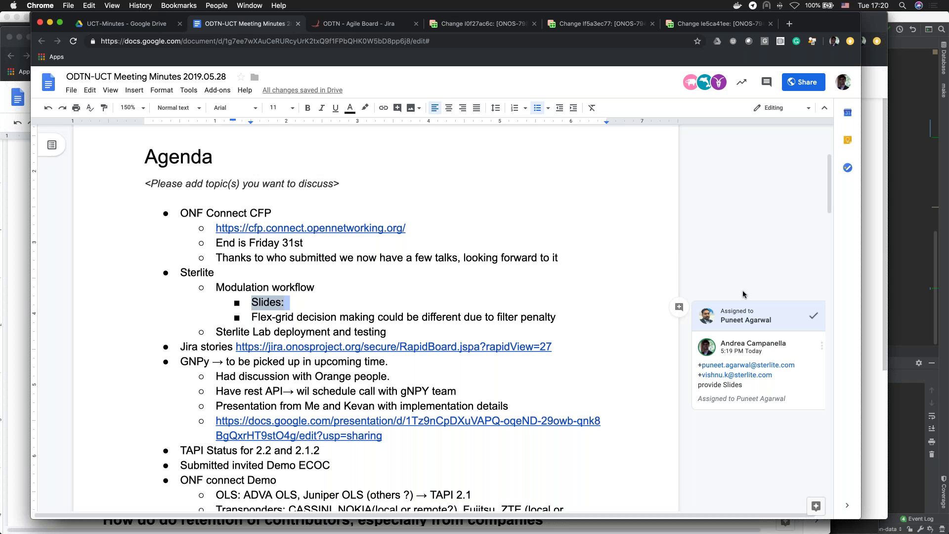
# Insert a bullet below "Slides:" reading "Make sure tapi supports this use-case"
pyautogui.click(355, 316)
pyautogui.click(316, 303)
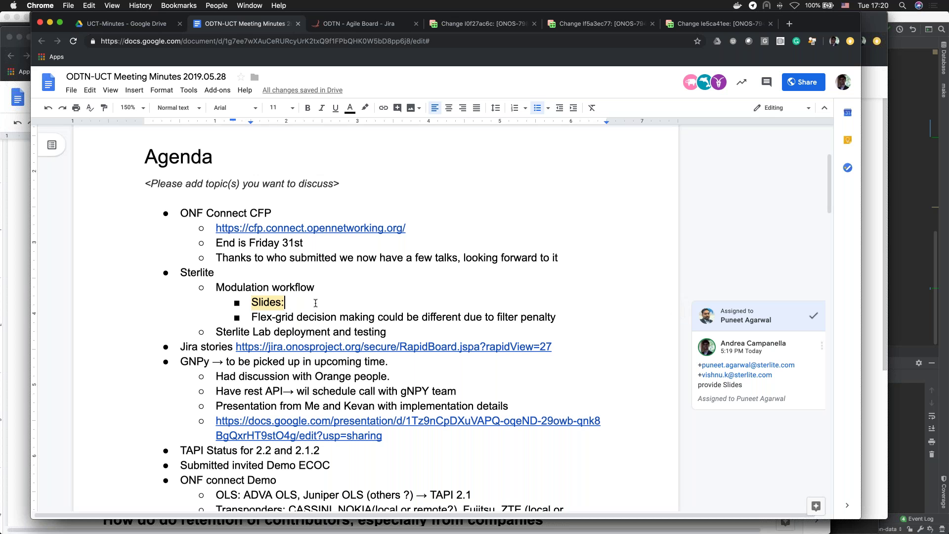
pyautogui.press('Return')
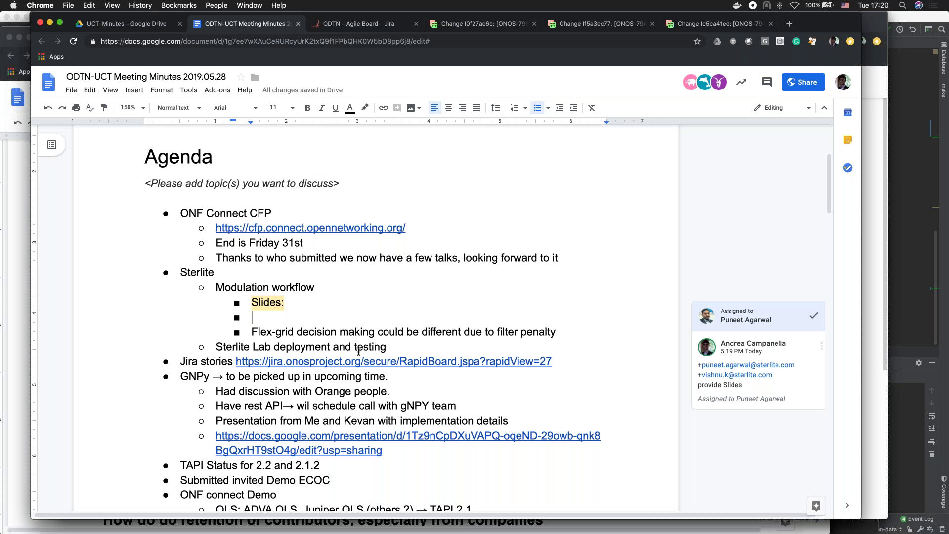
pyautogui.write('Make sure t')
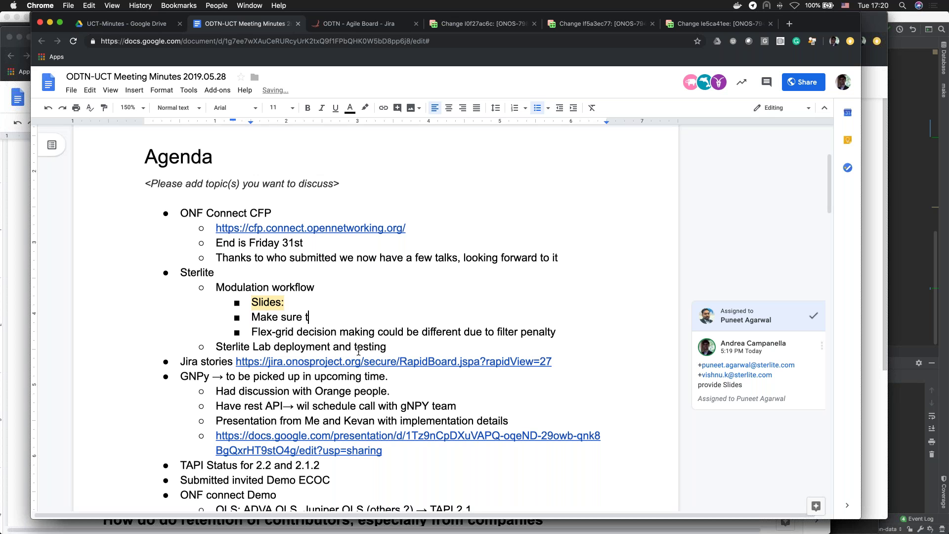
pyautogui.write('api supports this USec')
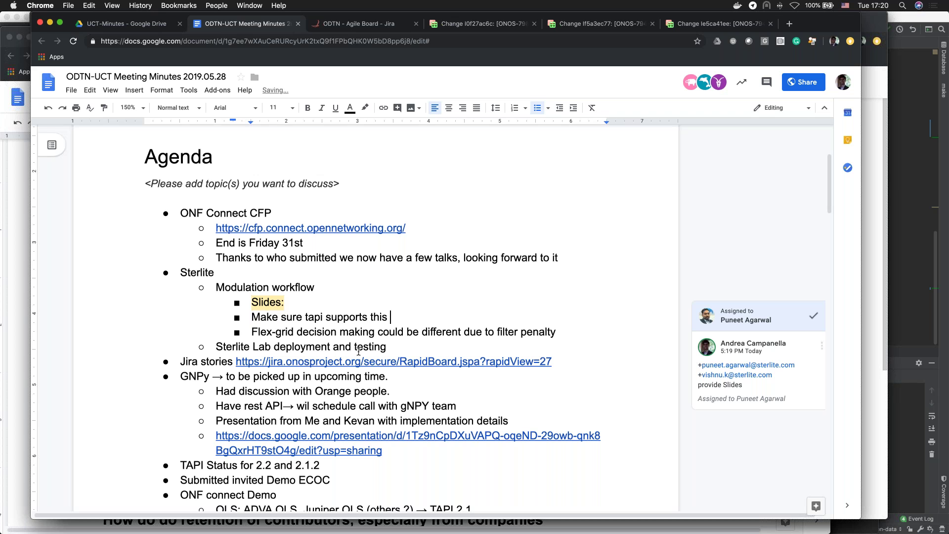
pyautogui.press('BackSpace')
pyautogui.press('BackSpace')
pyautogui.press('BackSpace')
pyautogui.press('BackSpace')
pyautogui.write('use-case')
# Comment on the tapi bullet with a mention of your own account and "start email thread.", and assign it to yourself
pyautogui.moveTo(252, 316); pyautogui.dragTo(448, 319)
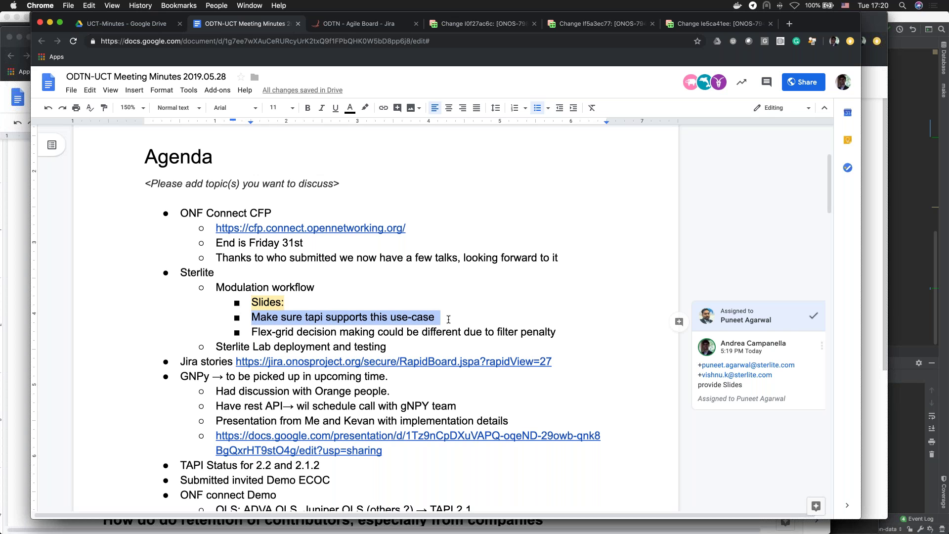
pyautogui.click(679, 321)
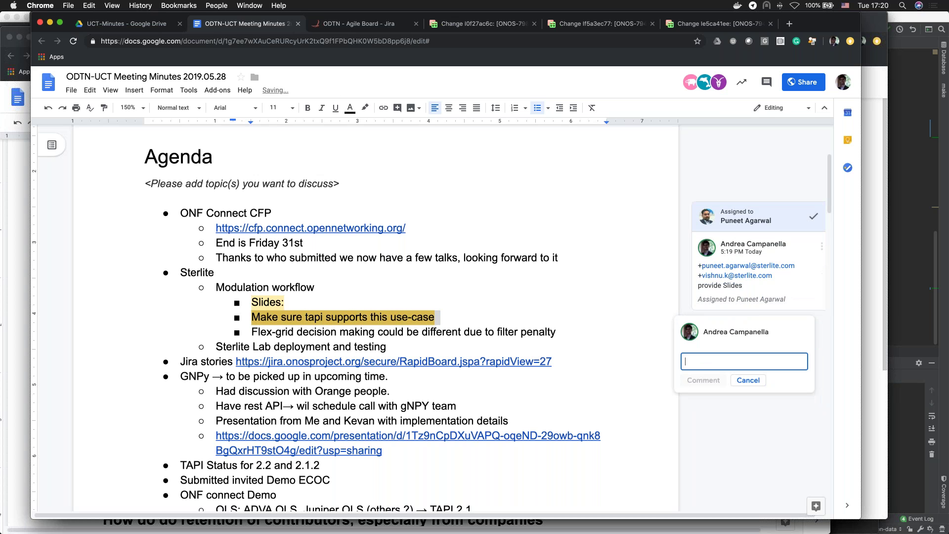
pyautogui.write('+and')
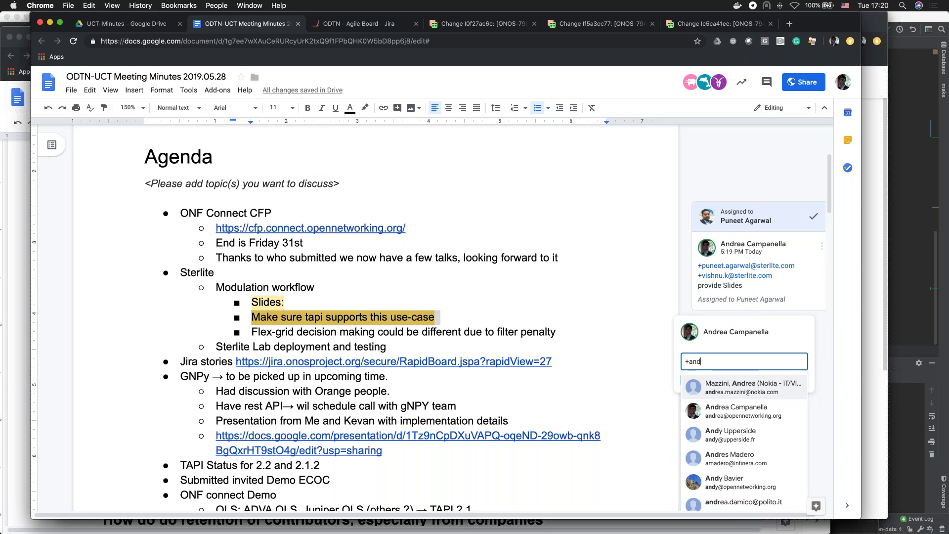
pyautogui.press('Down')
pyautogui.press('Return')
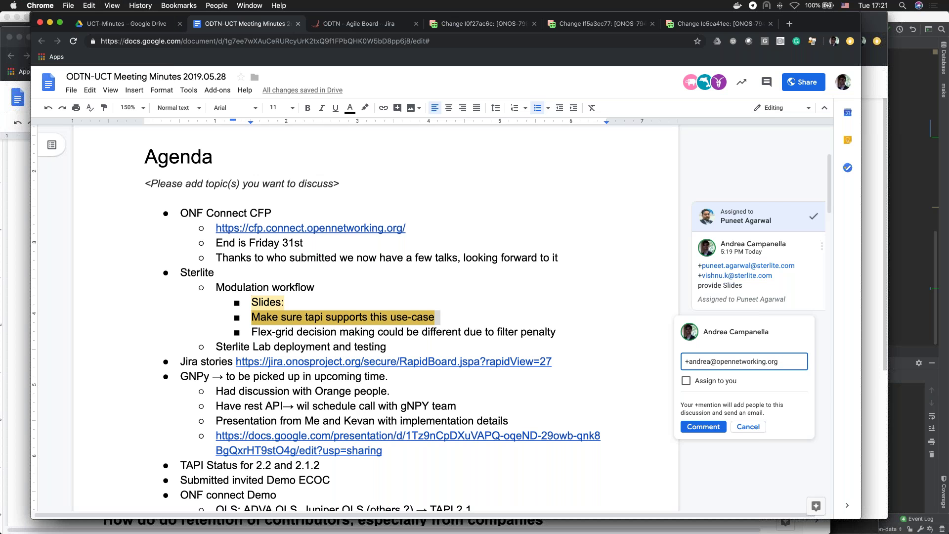
pyautogui.write('start email threa')
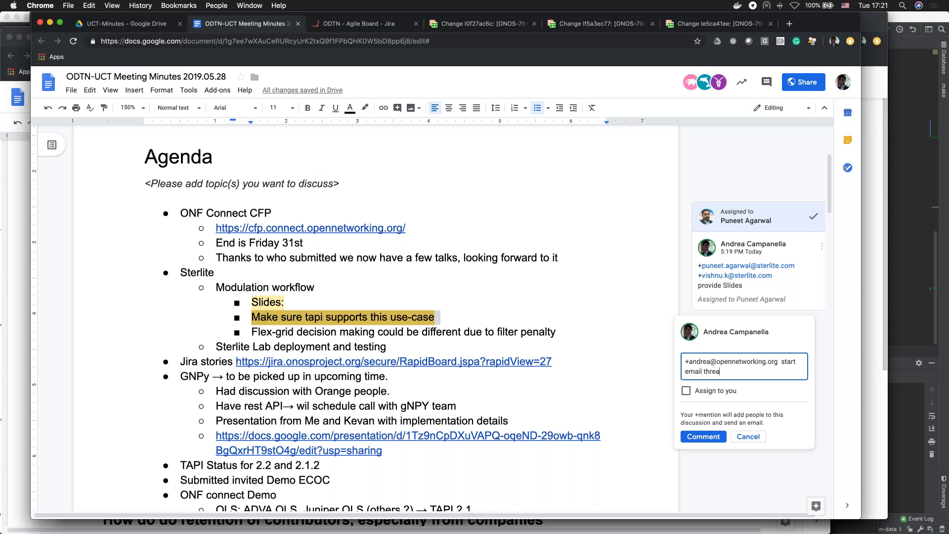
pyautogui.write('d.')
pyautogui.click(686, 391)
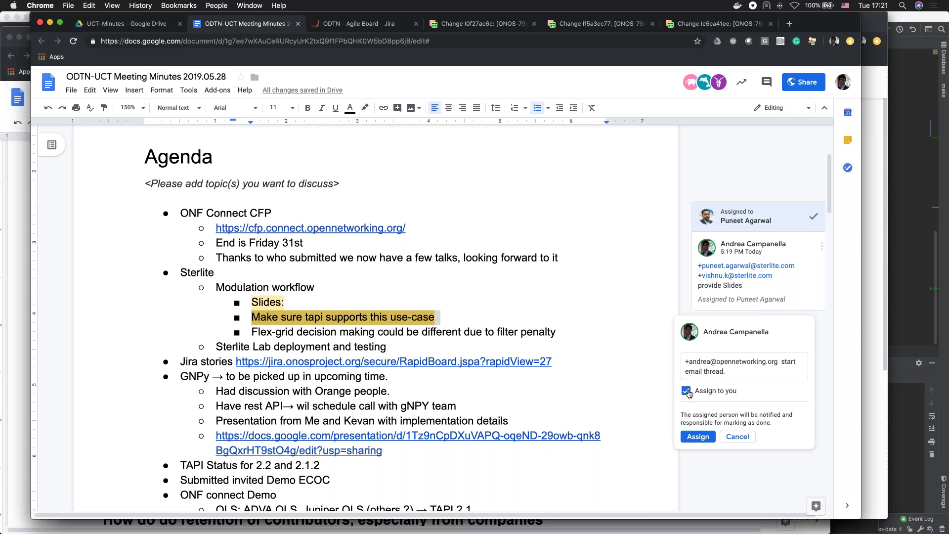
pyautogui.click(698, 436)
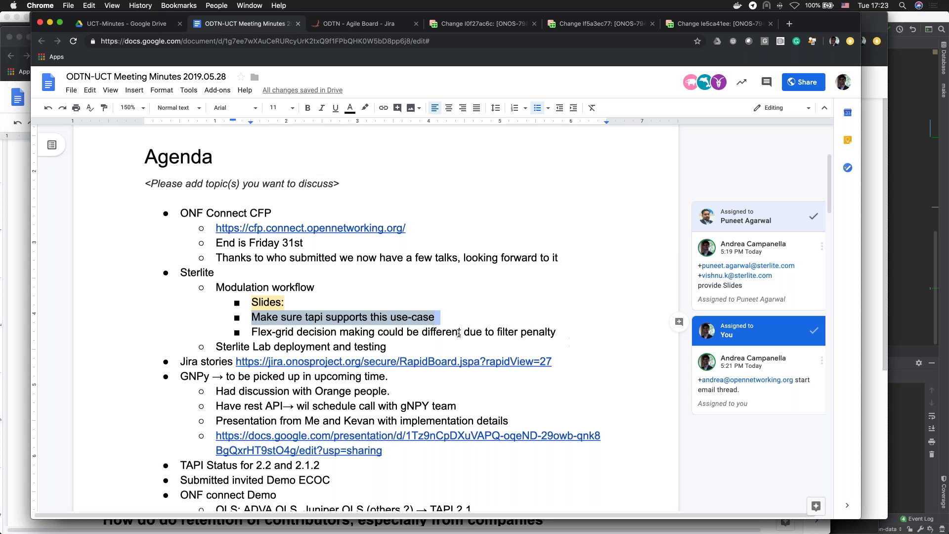
# Insert a bullet below the tapi use-case bullet reading "Take a look at openconfig models how to implement workflow."
pyautogui.click(465, 317)
pyautogui.press('Return')
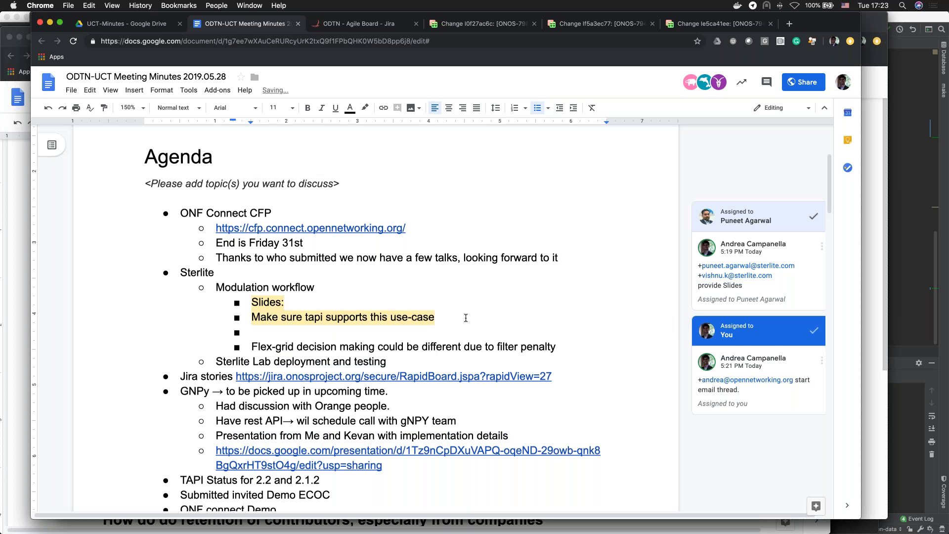
pyautogui.write('Take a look at open')
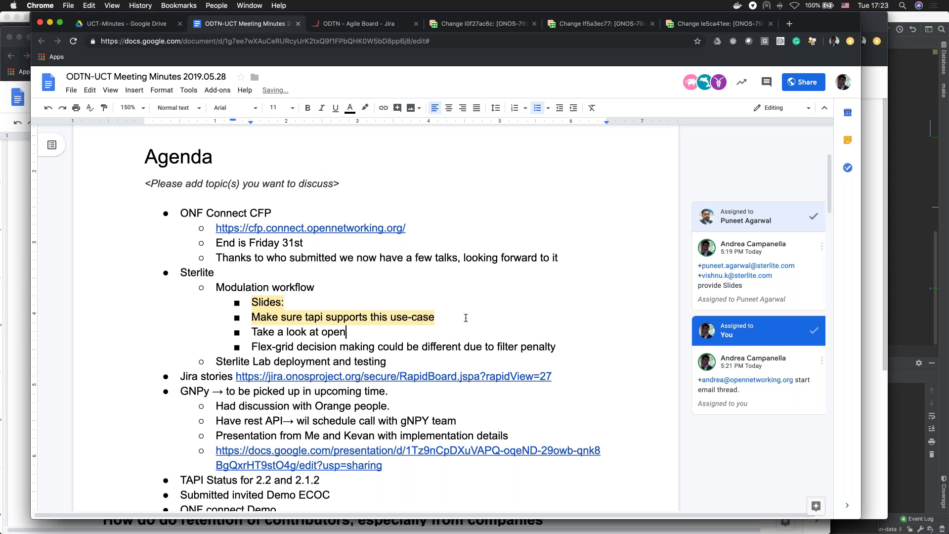
pyautogui.write('config models how to ')
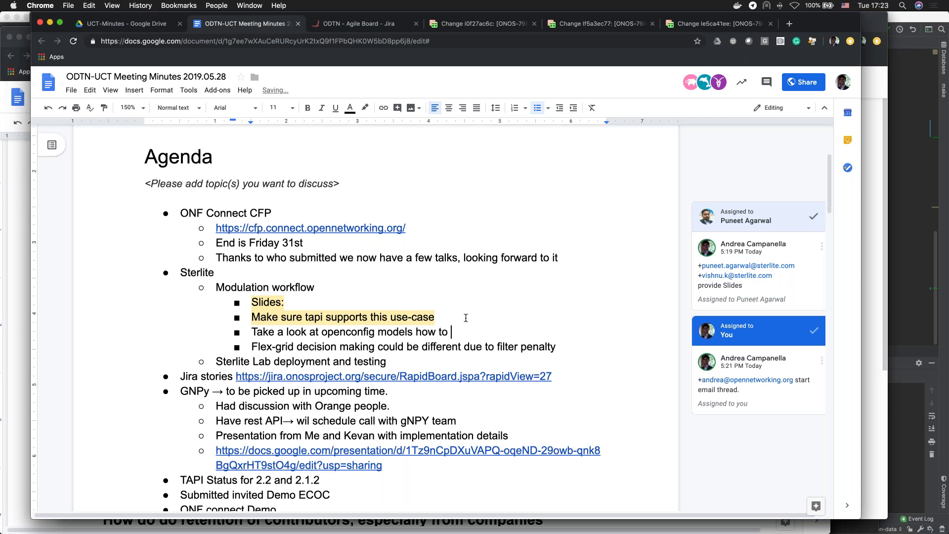
pyautogui.write('implement workflow.')
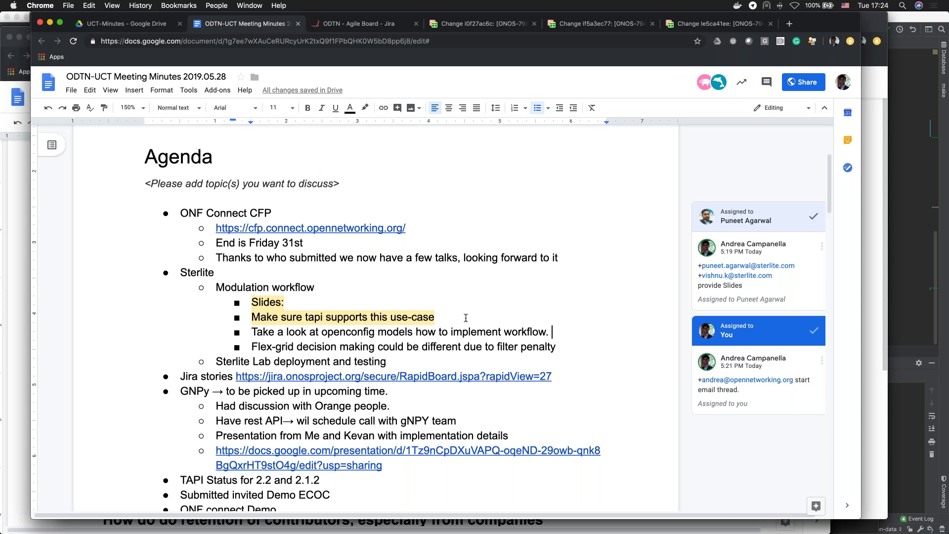
# Add another bullet under Modulation workflow reading "How to do discovery of the Transponder Capability ?"
pyautogui.press('Return')
pyautogui.write('How t')
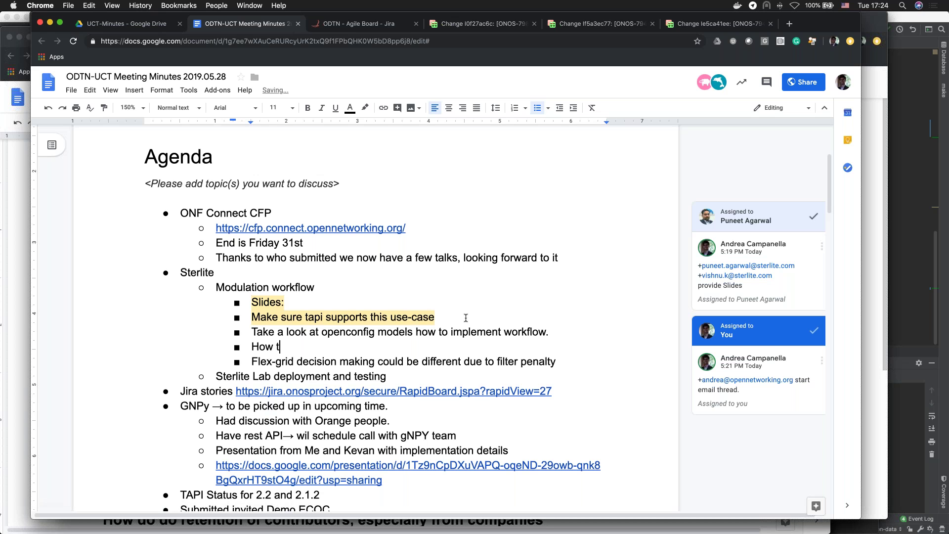
pyautogui.write('o do discovery of the ')
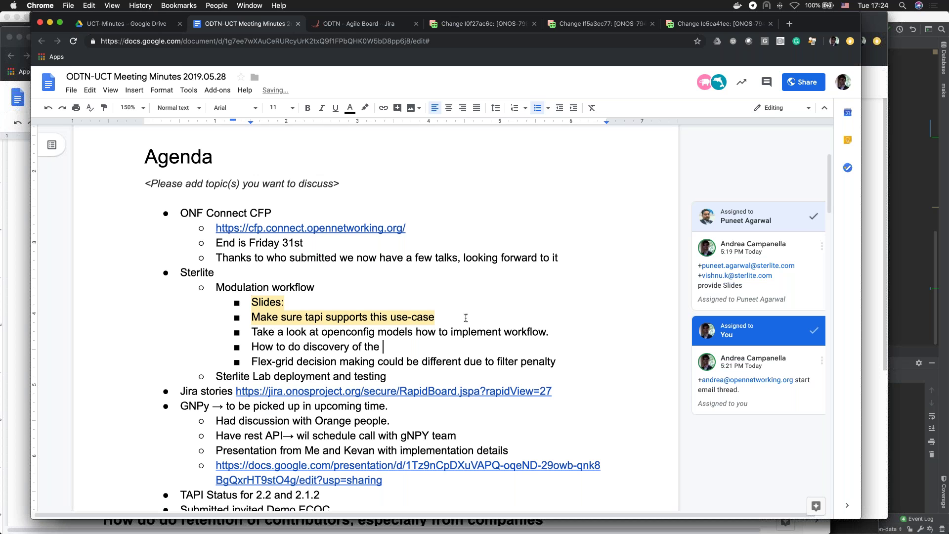
pyautogui.write('Transponder Capability ?')
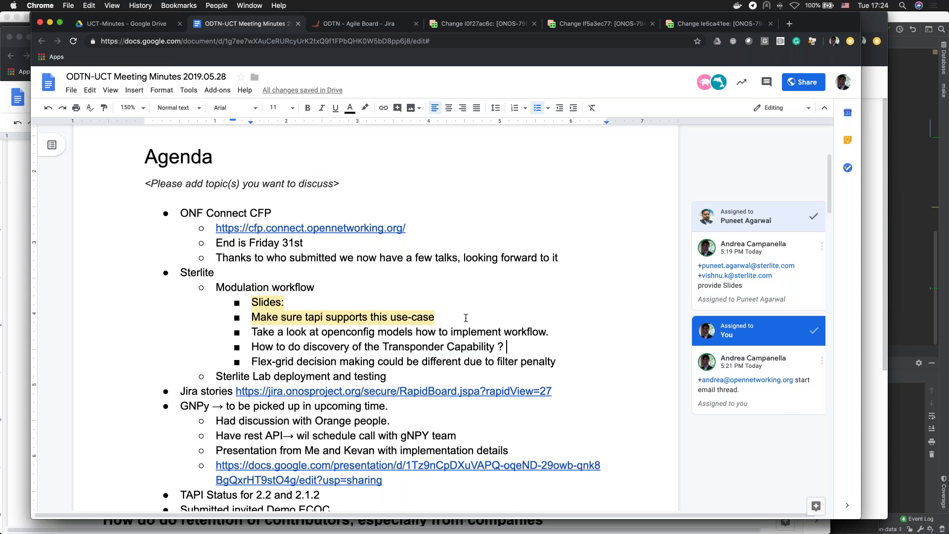
# Append "→ create behaviour to read/write the “operational-mode” leaf in openconfig/terminal-device" to the Transponder Capability bullet
pyautogui.click(764, 42)
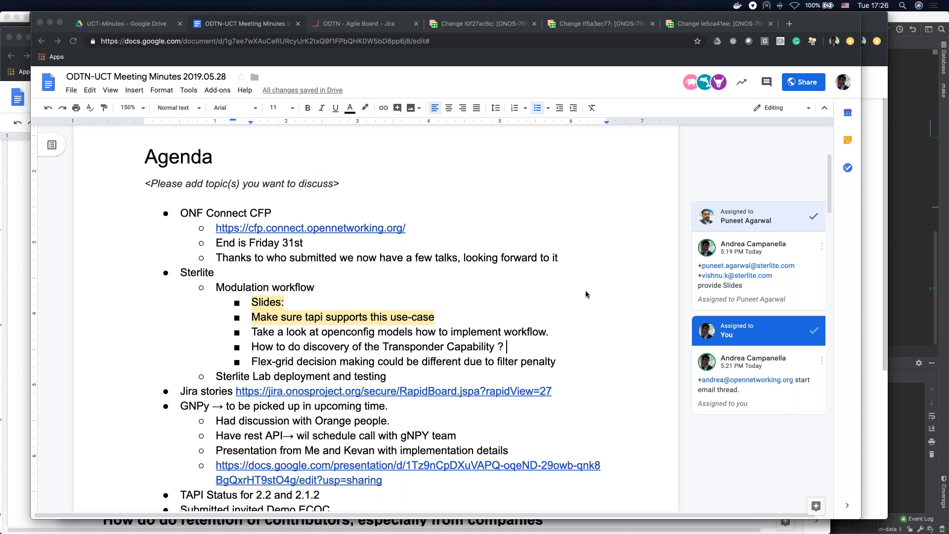
pyautogui.press('super+Tab')
pyautogui.write('-> ')
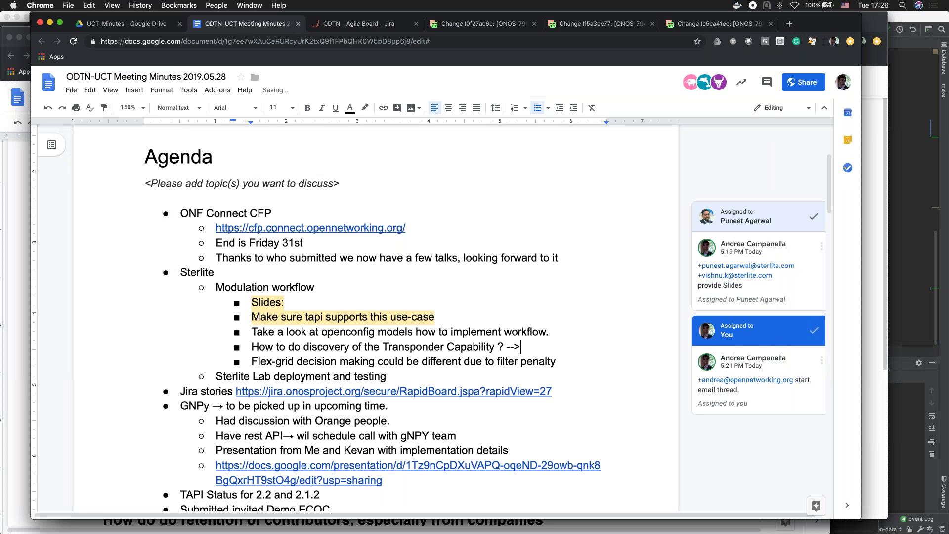
pyautogui.write('create behaviour ')
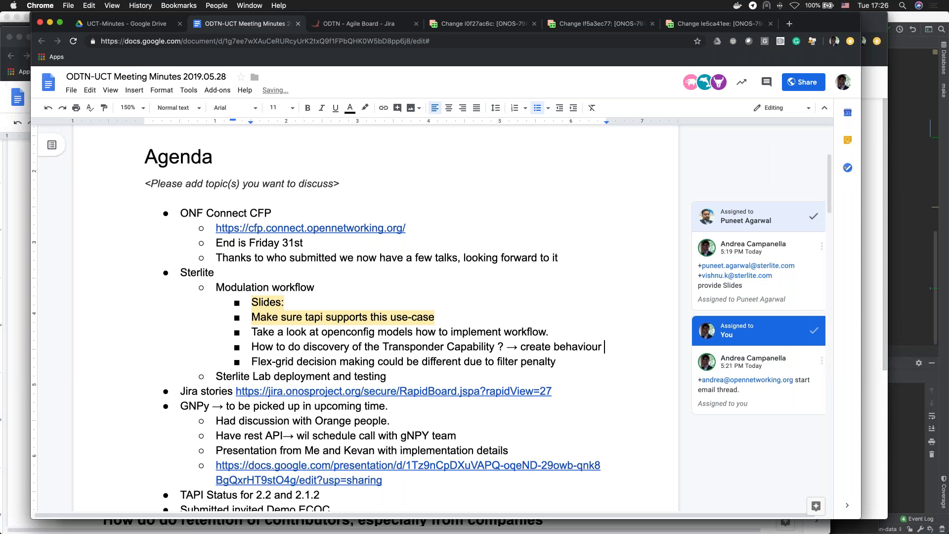
pyautogui.write('to read/')
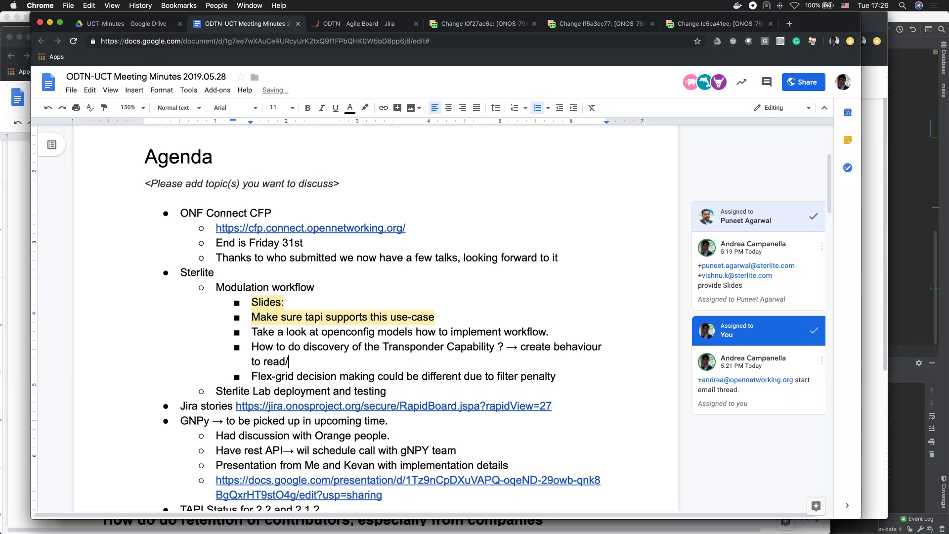
pyautogui.write('write the "')
pyautogui.write('operationa')
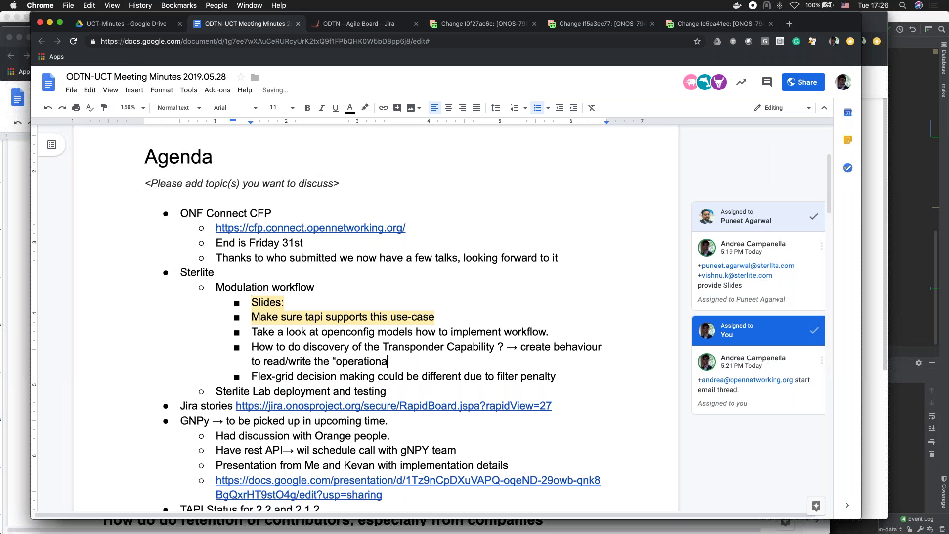
pyautogui.write('l-mode" leaf in openconf')
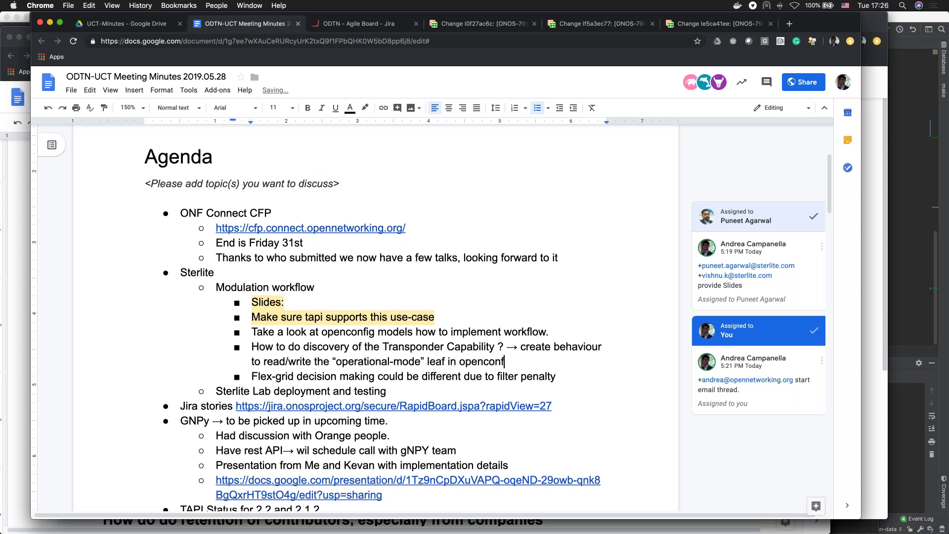
pyautogui.write('ig.')
pyautogui.press('BackSpace')
pyautogui.press('BackSpace')
pyautogui.write('/terminal-device')
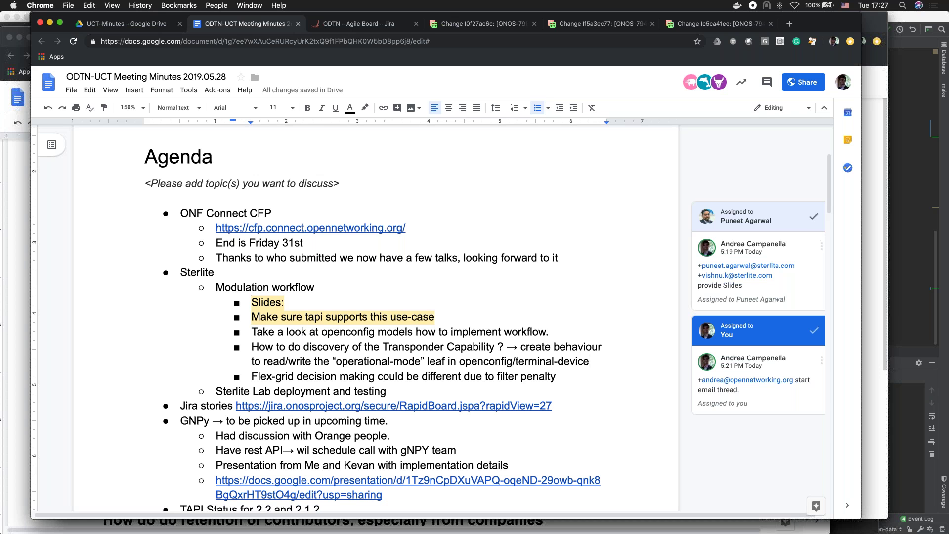
# Extend the Transponder Capability bullet with "→ modes of operations" and start a new bullet below it
pyautogui.press('XF86AudioRaiseVolume')
pyautogui.write('-> modes')
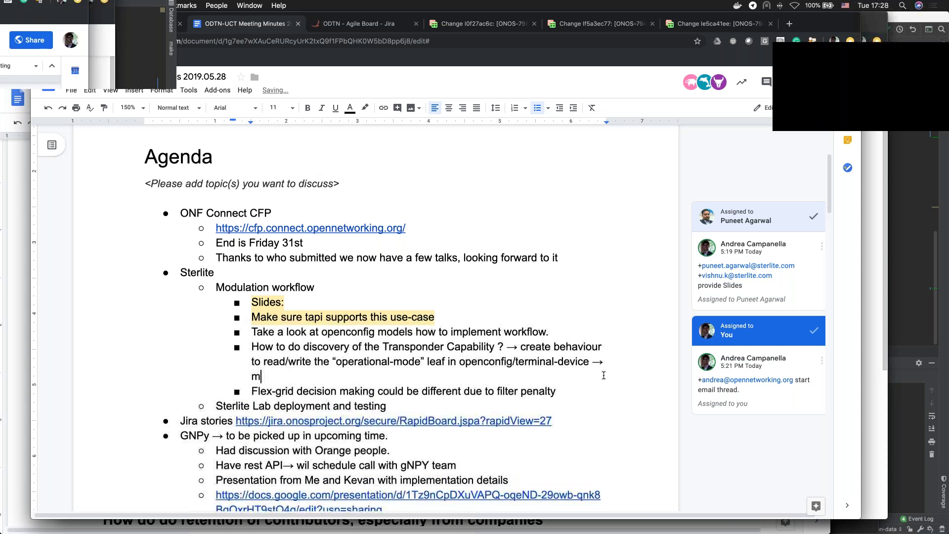
pyautogui.write(' of operations')
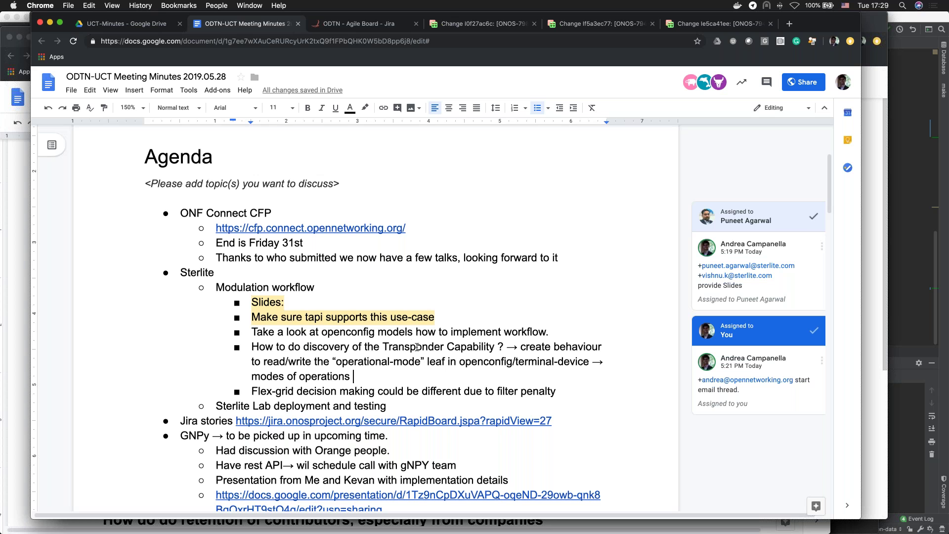
pyautogui.press('Return')
pyautogui.write('Konr')
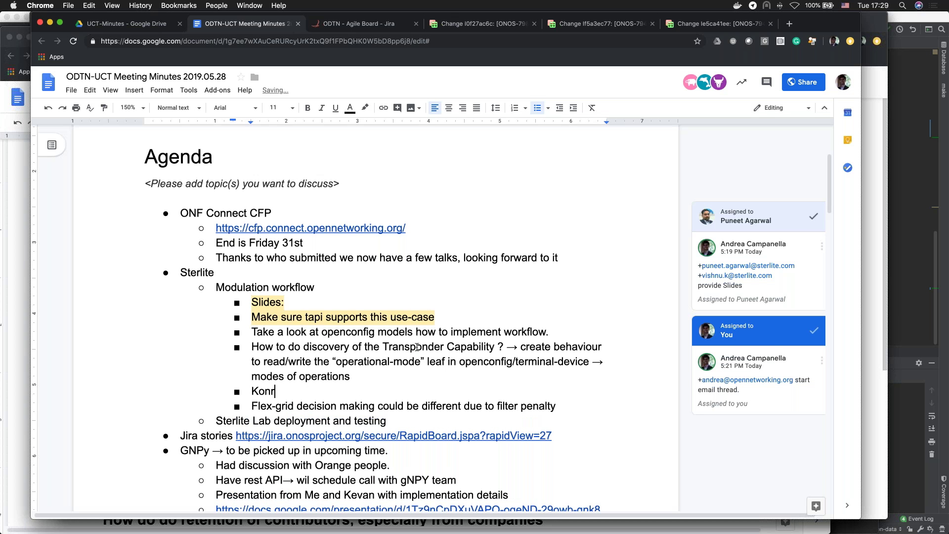
pyautogui.write('ad')
pyautogui.press('BackSpace')
pyautogui.press('BackSpace')
pyautogui.press('BackSpace')
pyautogui.press('BackSpace')
pyautogui.press('BackSpace')
pyautogui.press('BackSpace')
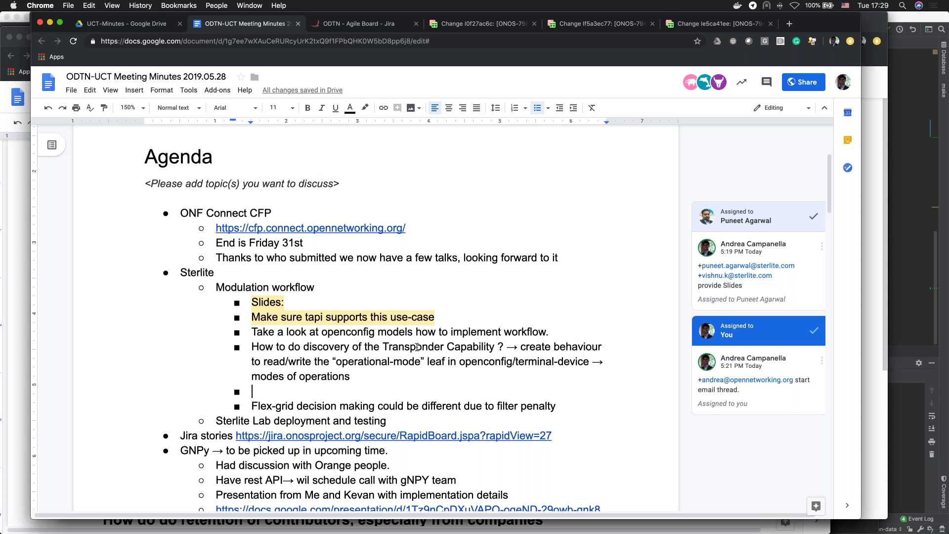
# Write "ADVA to take a look internally and further discuss." in the empty bullet under Modulation workflow
pyautogui.write('ADV')
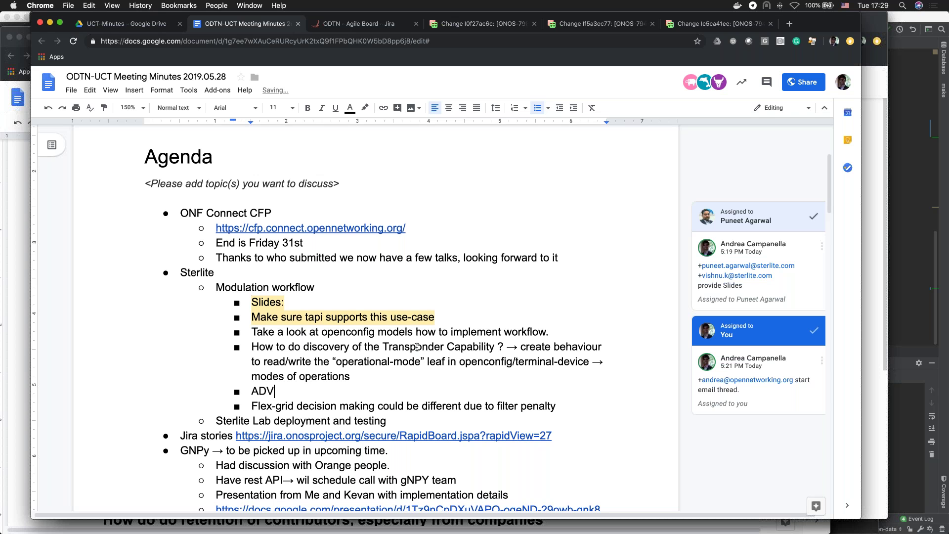
pyautogui.write('A to take a look internall')
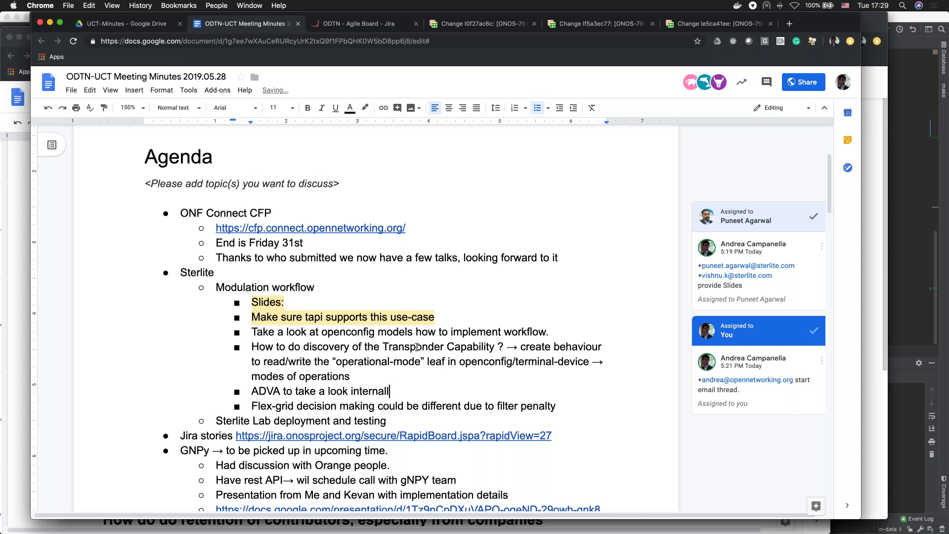
pyautogui.write('y and further discuss')
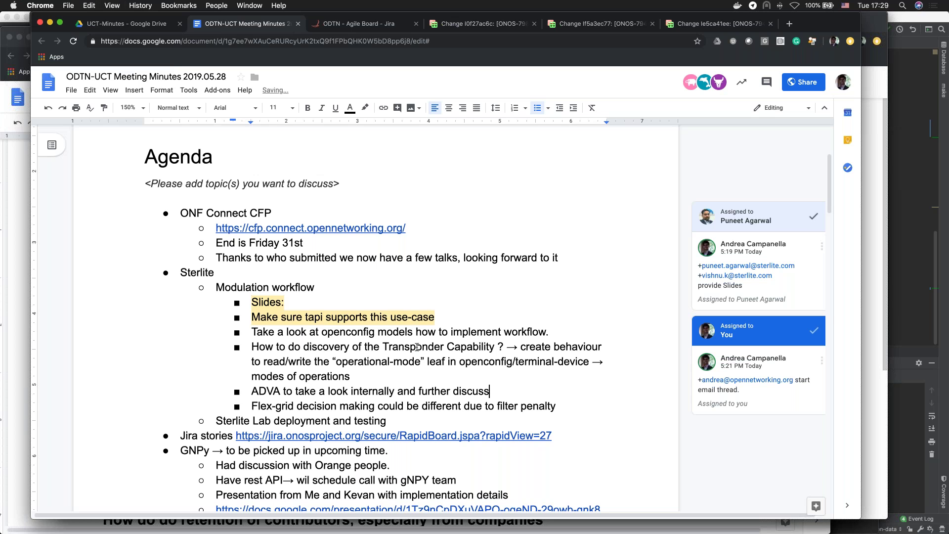
pyautogui.write('.')
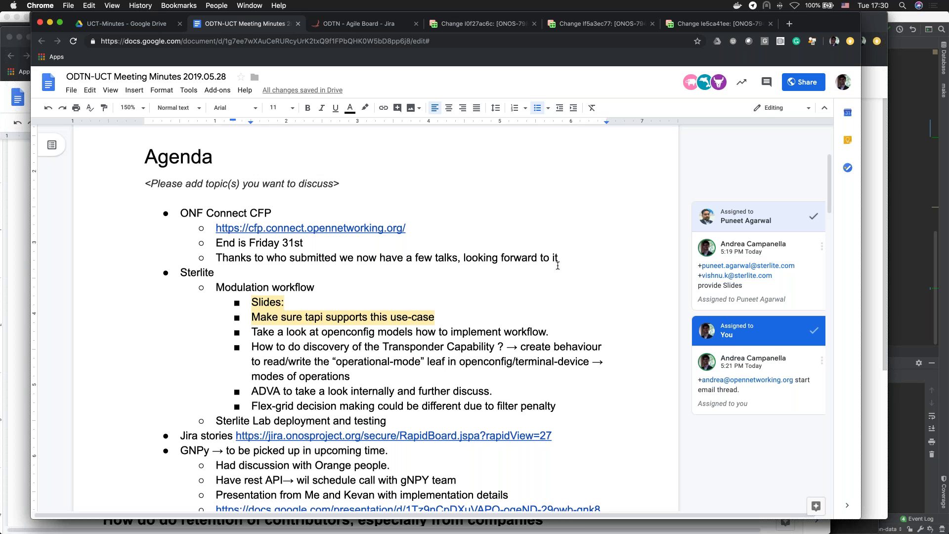
# Add a bullet below the presentation link under GNPy reading "Converge on one data model for SDN APPs → TAPI for gNPY."
pyautogui.scroll(-5, 557, 265)
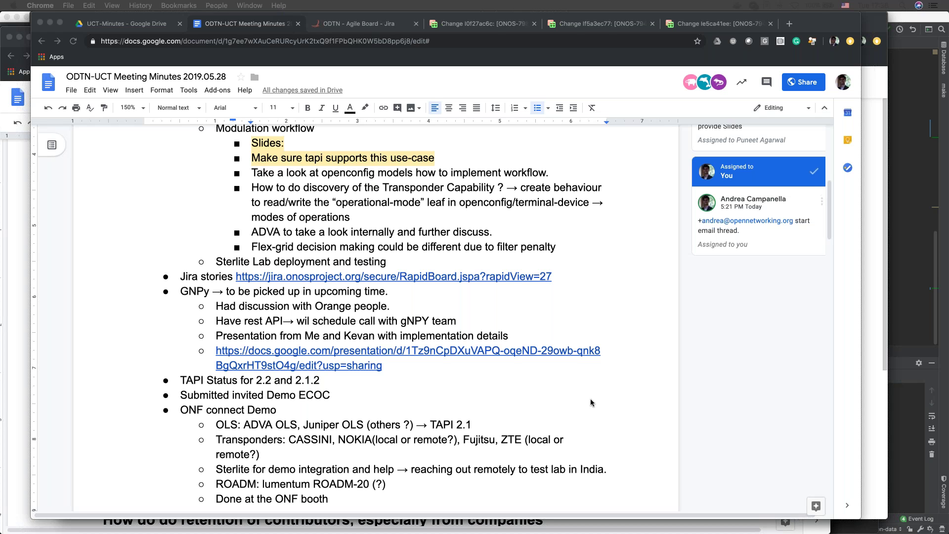
pyautogui.press('super+Tab')
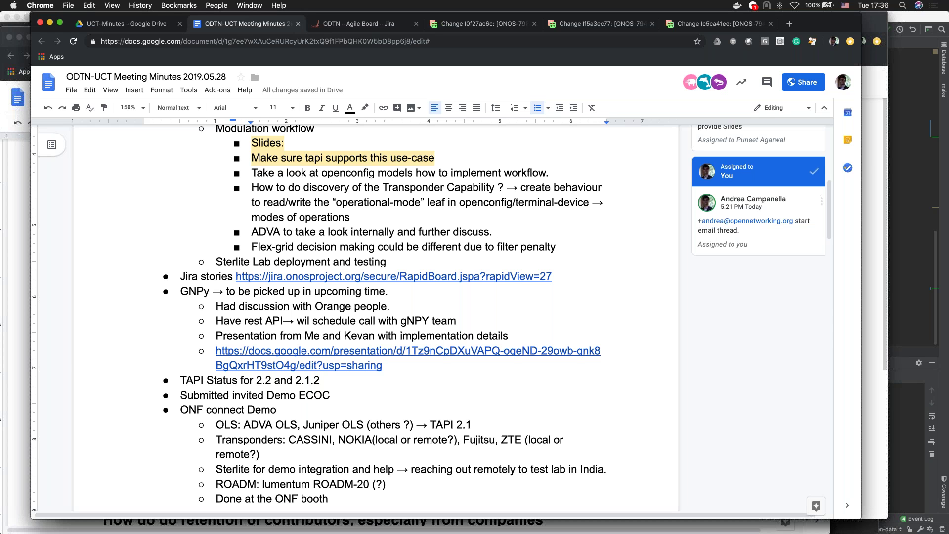
pyautogui.click(396, 368)
pyautogui.press('Return')
pyautogui.write('C')
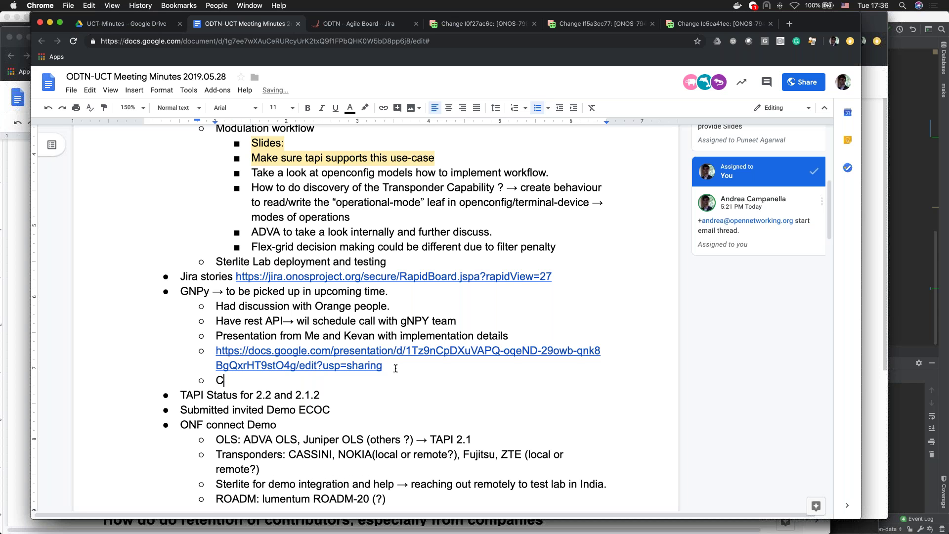
pyautogui.write('onverge on one data mod')
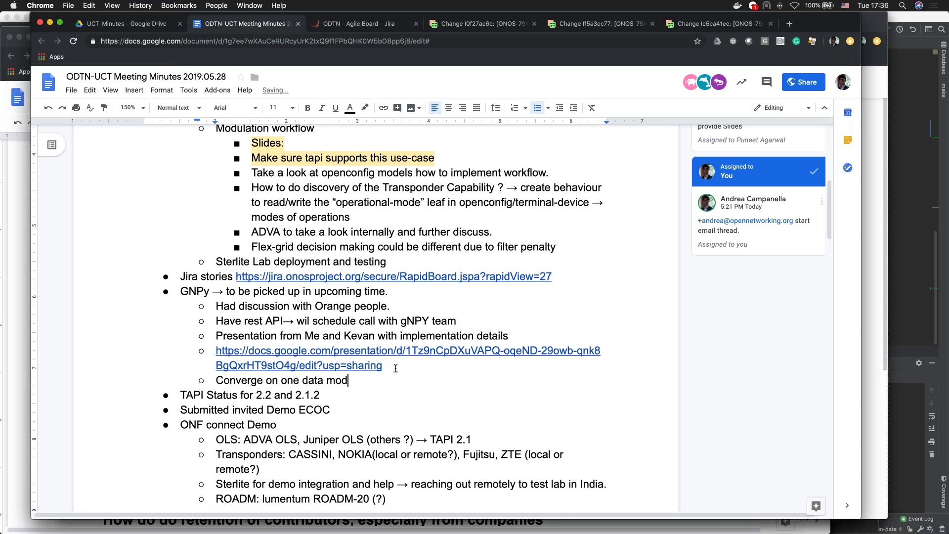
pyautogui.write('el for SDN APPs ')
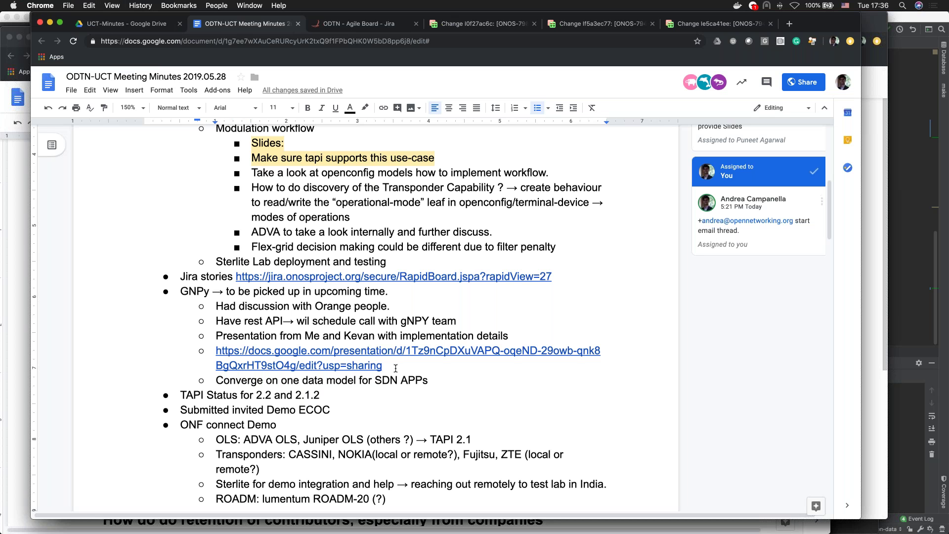
pyautogui.write('-> TAPi ')
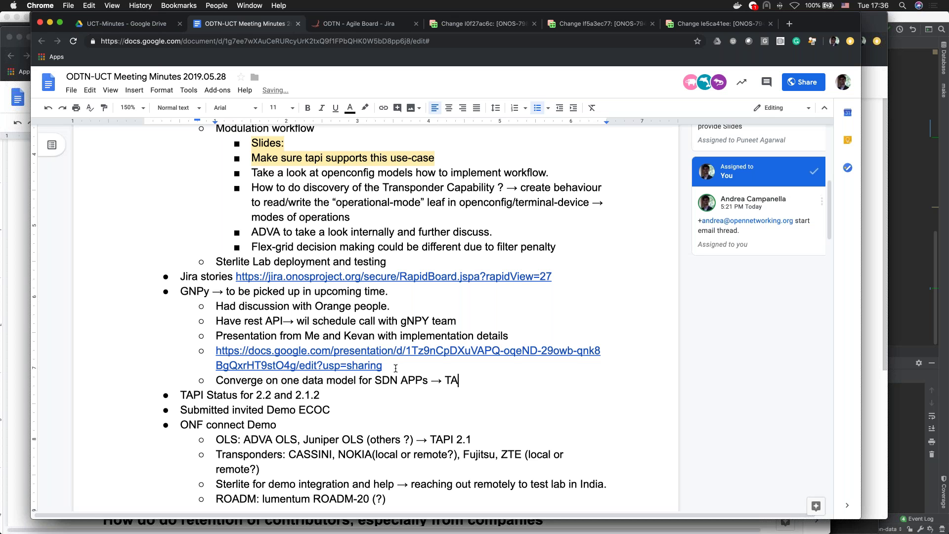
pyautogui.write('for')
pyautogui.press('BackSpace')
pyautogui.press('BackSpace')
pyautogui.press('BackSpace')
pyautogui.press('BackSpace')
pyautogui.press('BackSpace')
pyautogui.press('BackSpace')
pyautogui.write('PI for gNPY.')
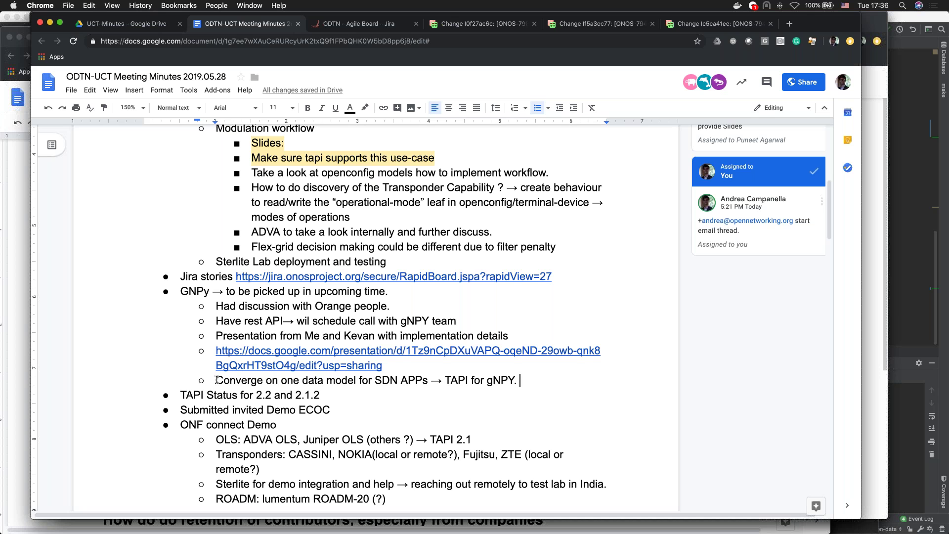
# Attach the comment "key point for many people" to the whole bullet about converging on one data model
pyautogui.moveTo(216, 380); pyautogui.dragTo(543, 381)
pyautogui.click(678, 385)
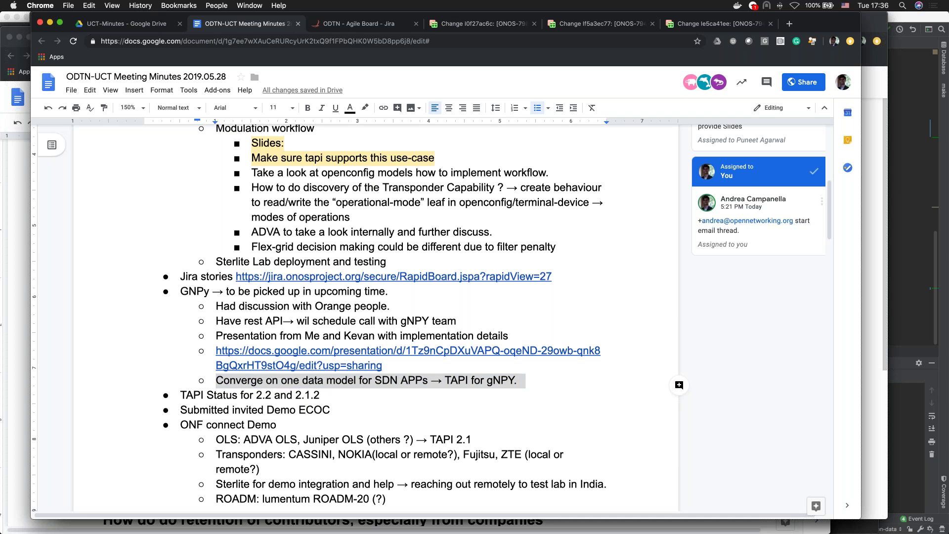
pyautogui.write('key point')
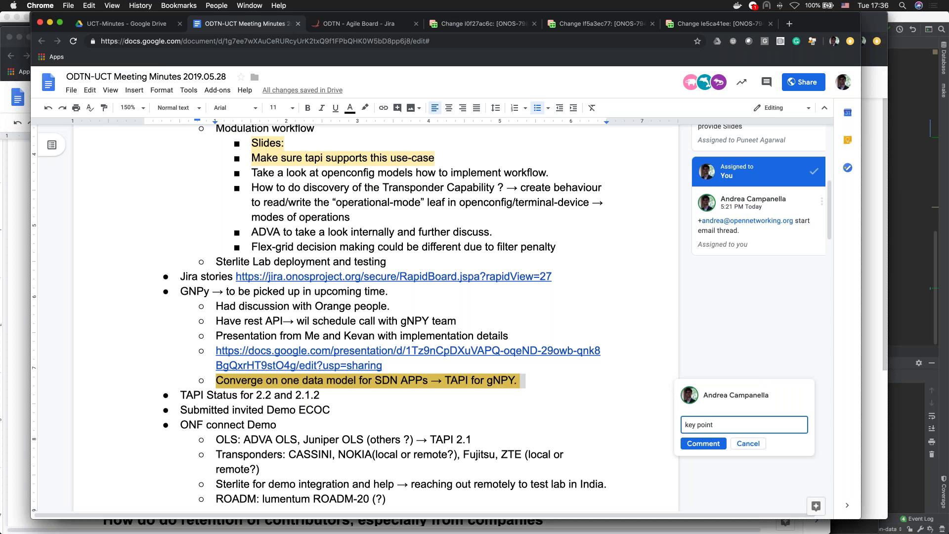
pyautogui.write('for many people')
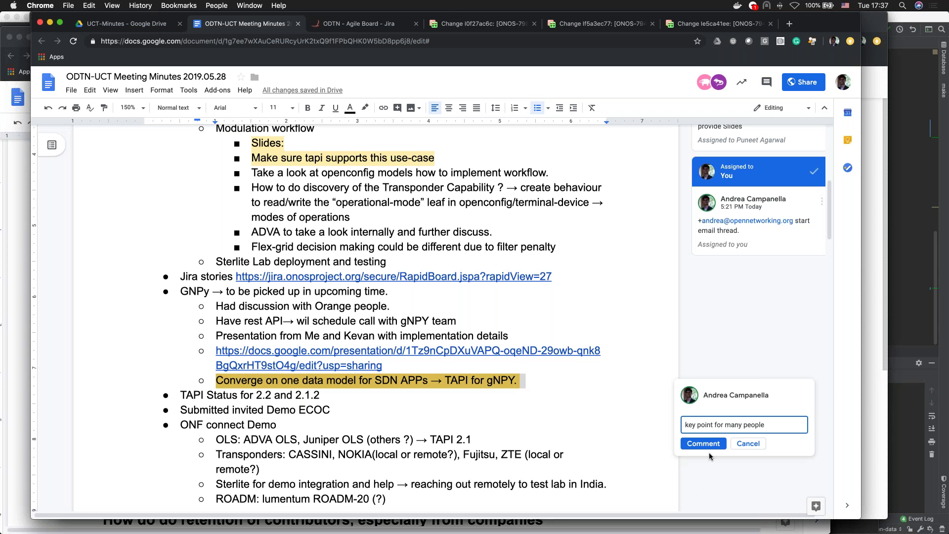
pyautogui.click(706, 444)
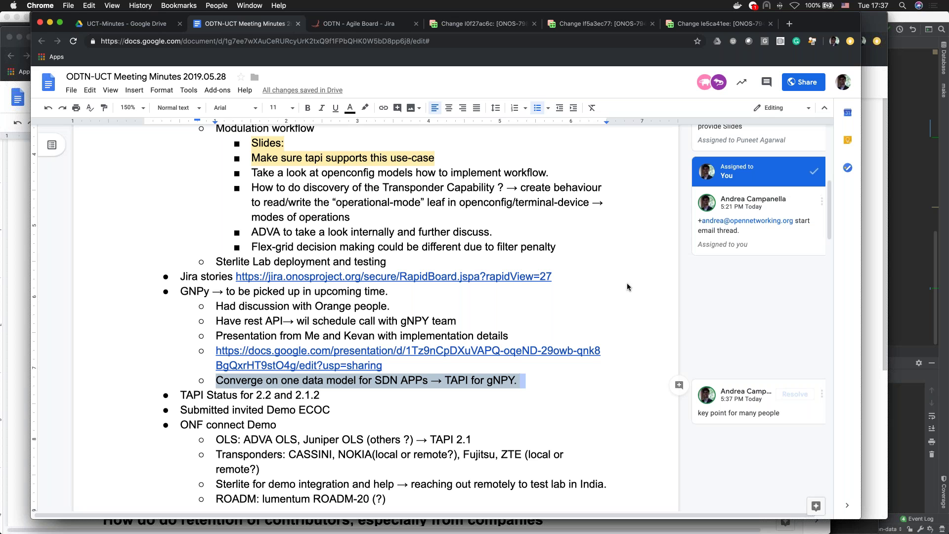
pyautogui.click(764, 44)
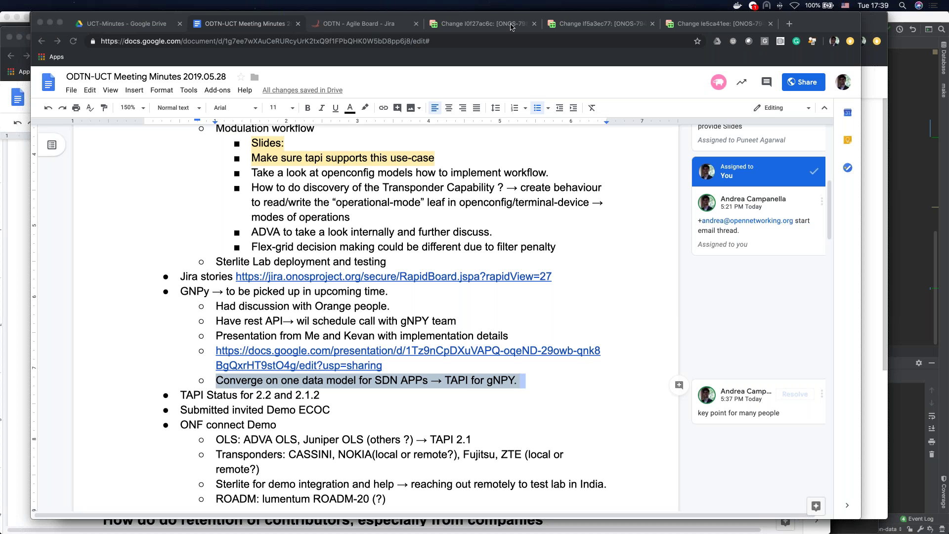
pyautogui.click(286, 321)
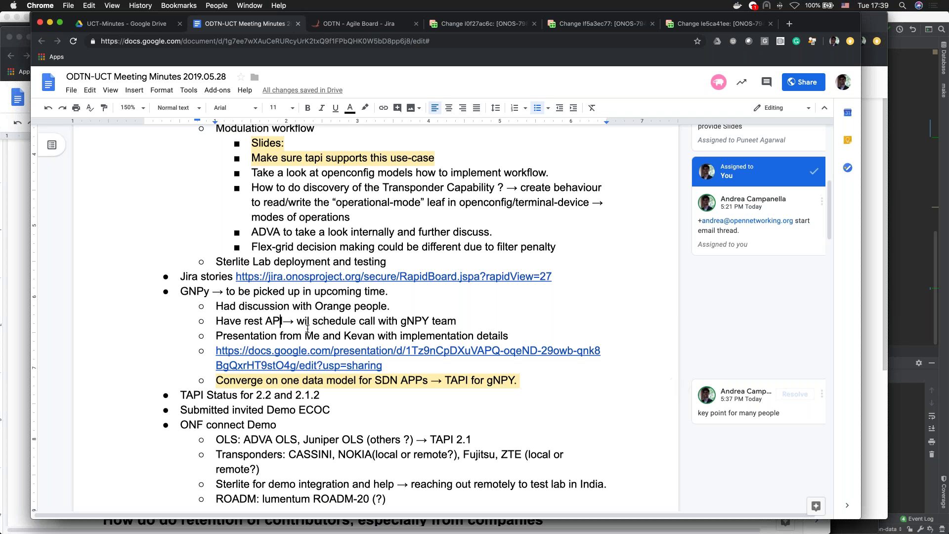
# Insert "(upstream gNPY repo but diffrent" after "Have rest API" under GNPy, using the suggested spelling for "upstream"
pyautogui.write('(')
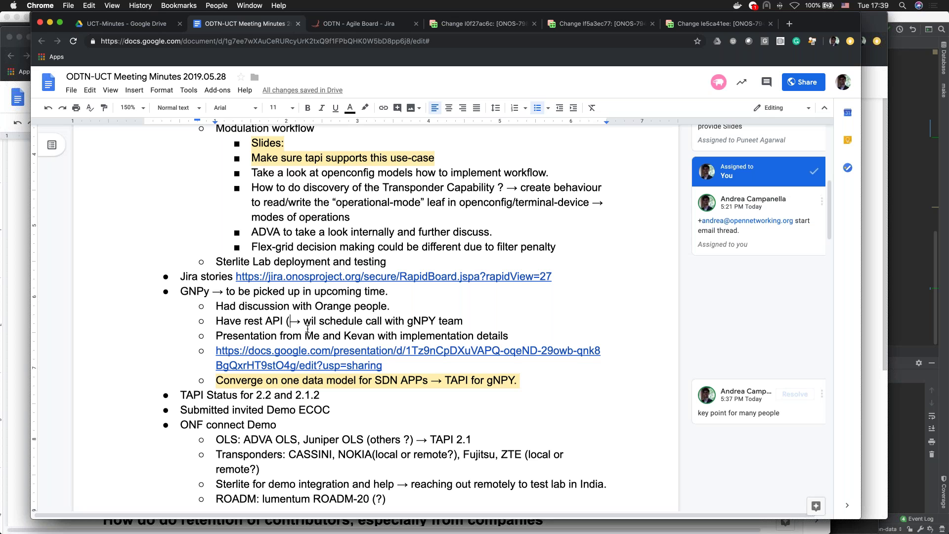
pyautogui.write('upstrem ')
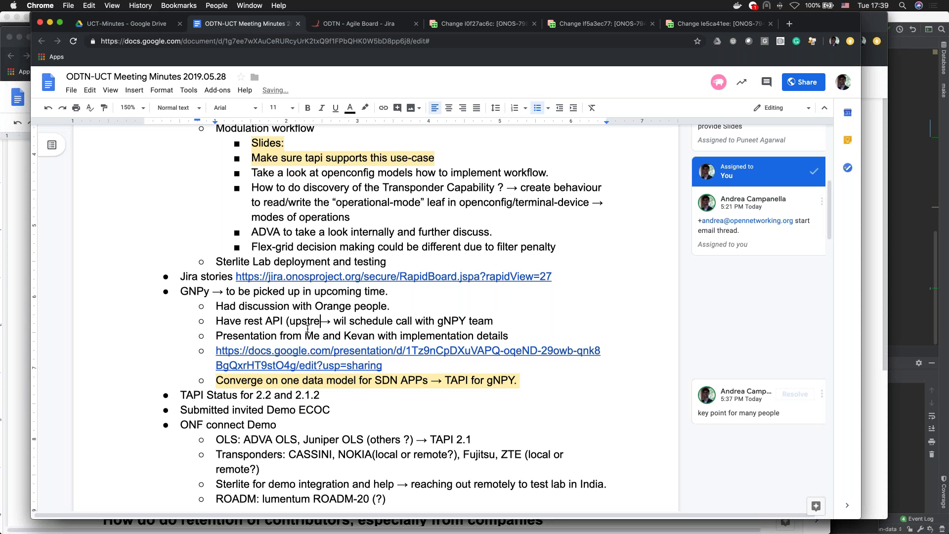
pyautogui.write('but diffr')
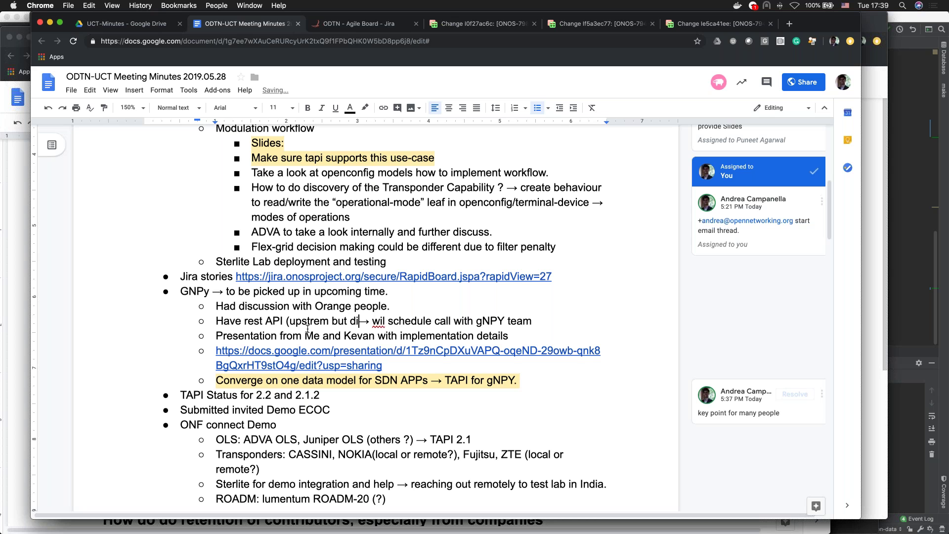
pyautogui.write('ent')
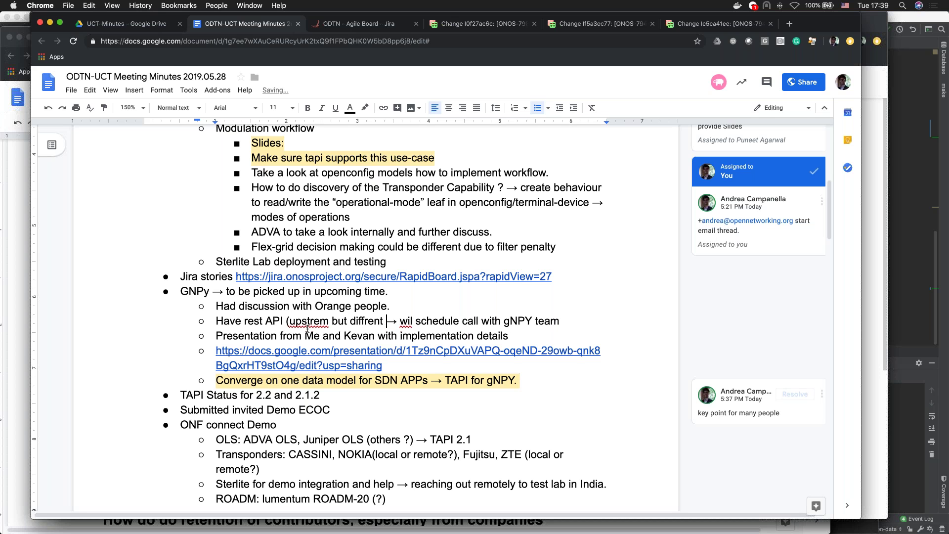
pyautogui.rightClick(308, 322)
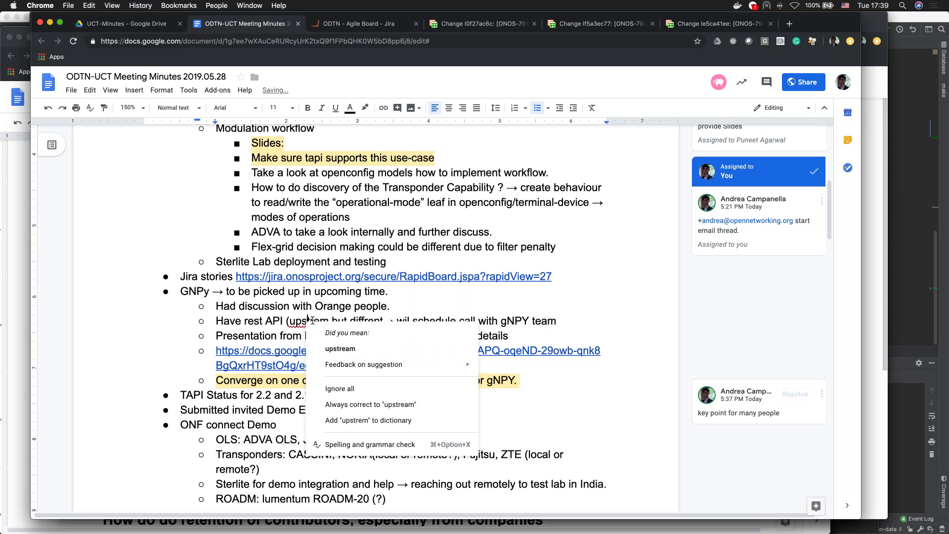
pyautogui.click(340, 349)
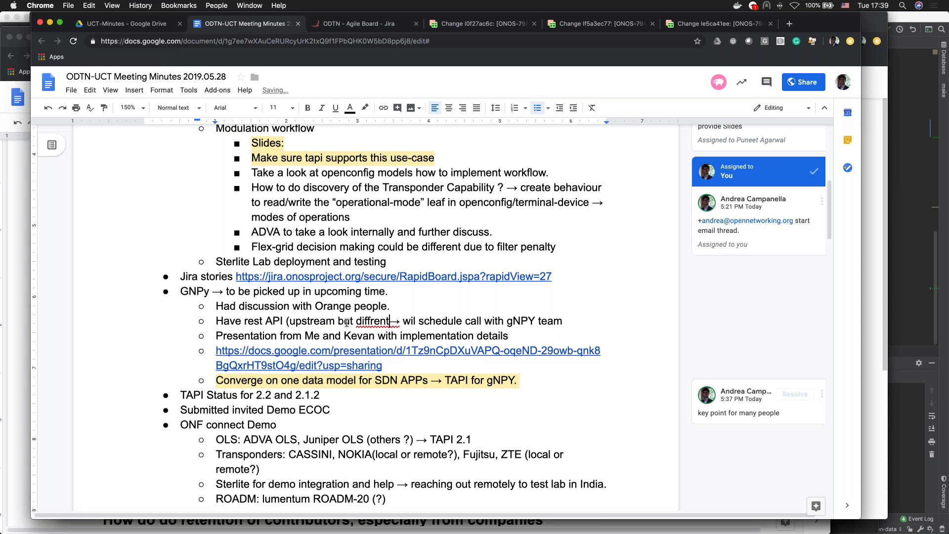
pyautogui.write('g')
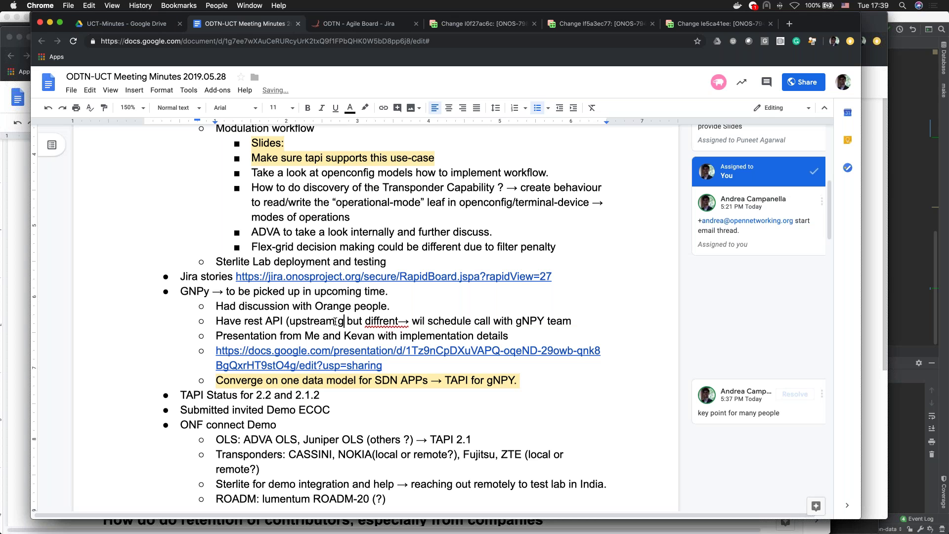
pyautogui.press('BackSpace')
pyautogui.write('gNPY ')
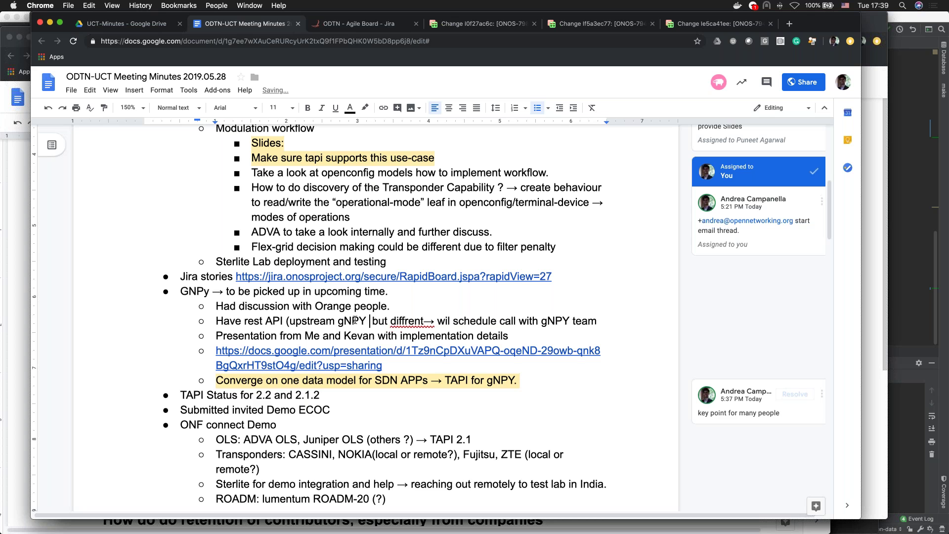
pyautogui.write('repo')
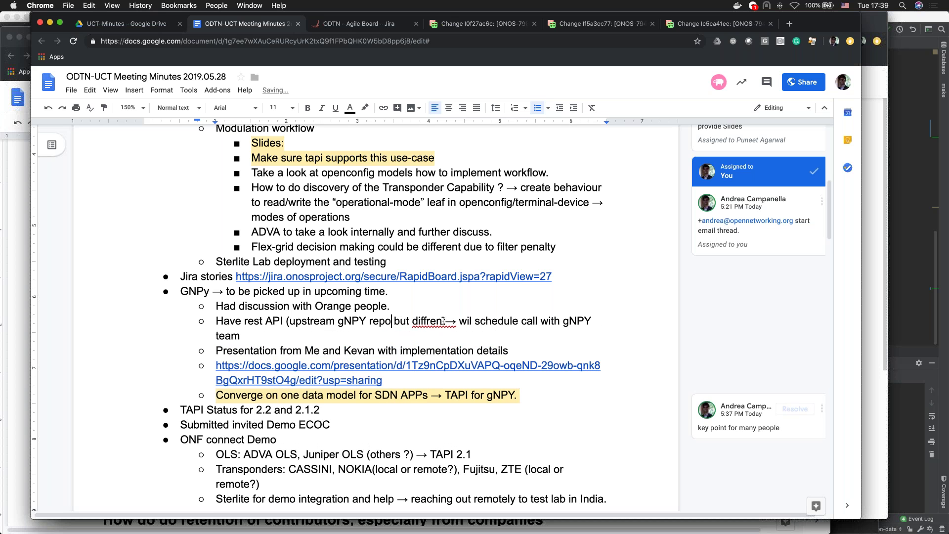
# Complete the rest API parenthesis with "branch/pullresquet)" and correct the misspelled words in that bullet to "different" and "will"
pyautogui.click(444, 321)
pyautogui.write('branch/pul')
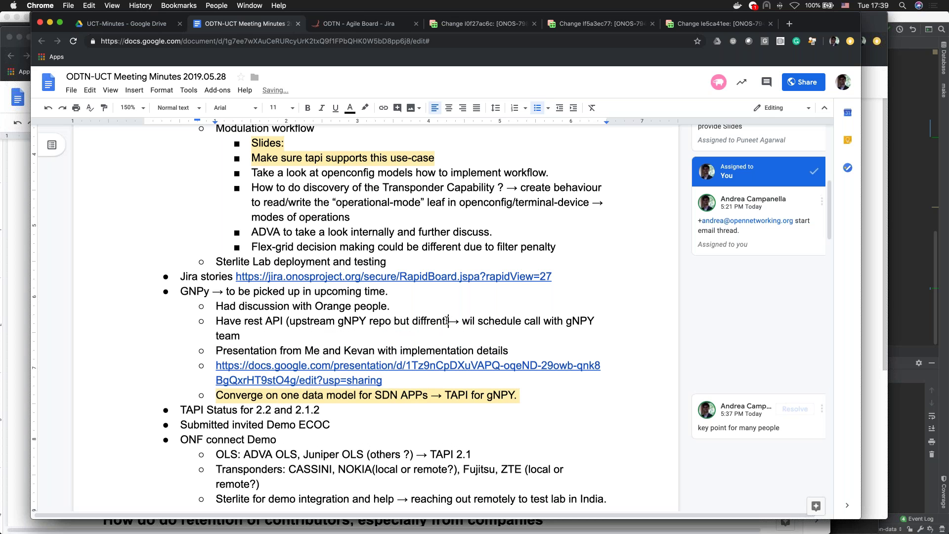
pyautogui.write('lre')
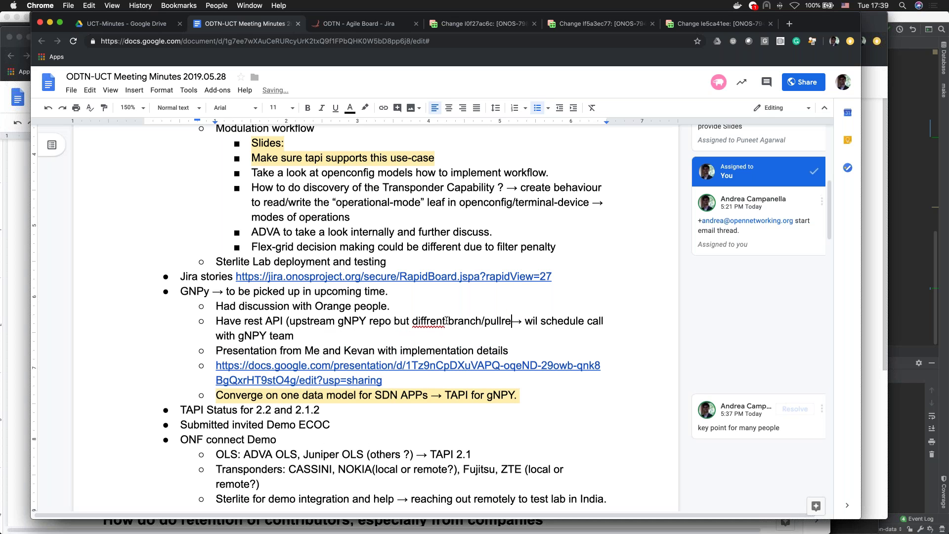
pyautogui.write('st')
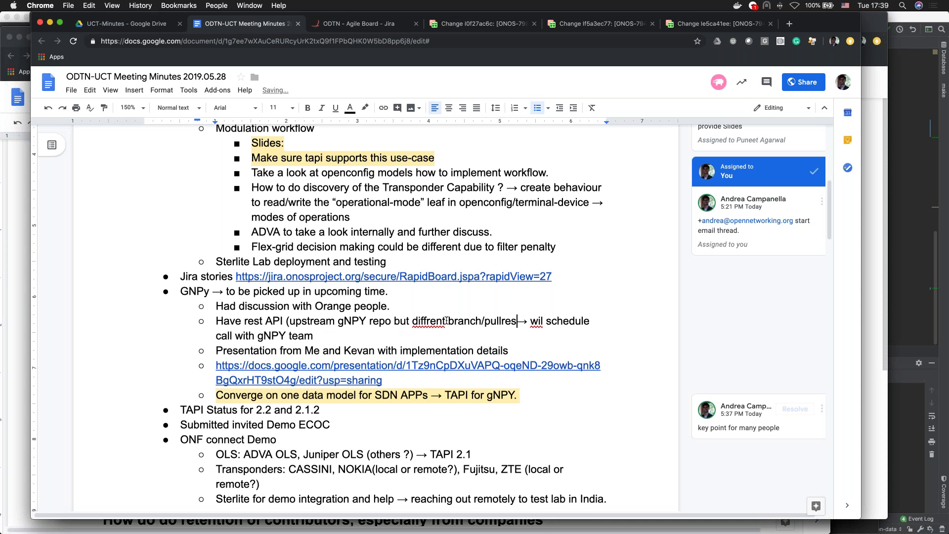
pyautogui.press('BackSpace')
pyautogui.write('quet')
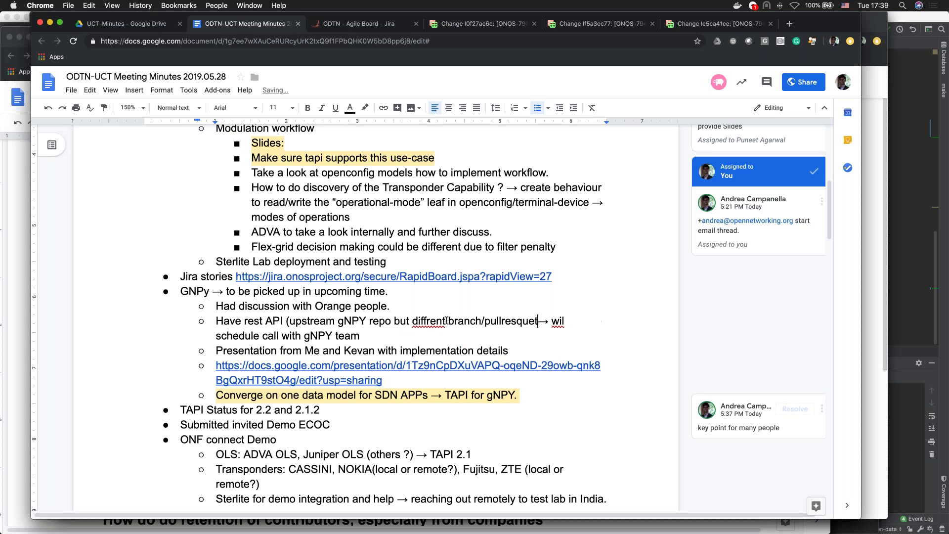
pyautogui.write(')')
pyautogui.rightClick(432, 321)
pyautogui.click(466, 349)
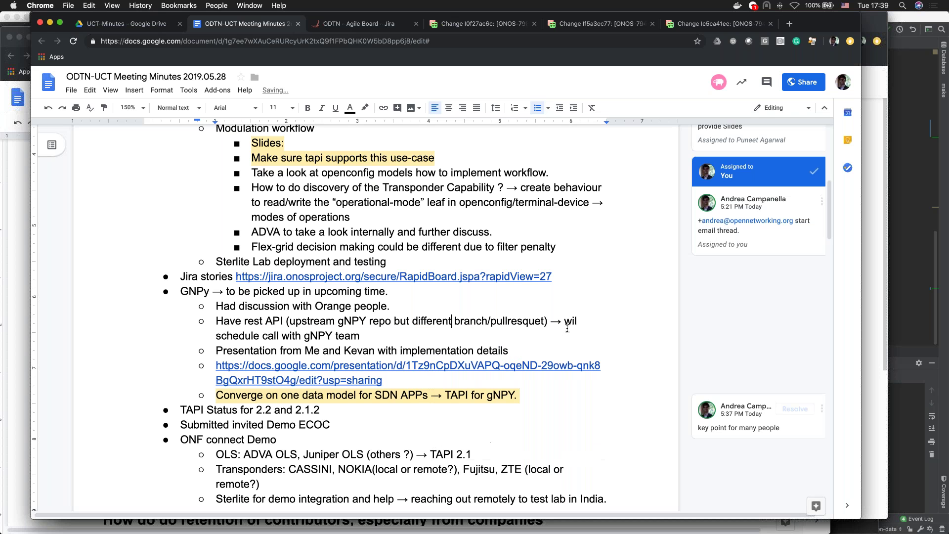
pyautogui.write('l')
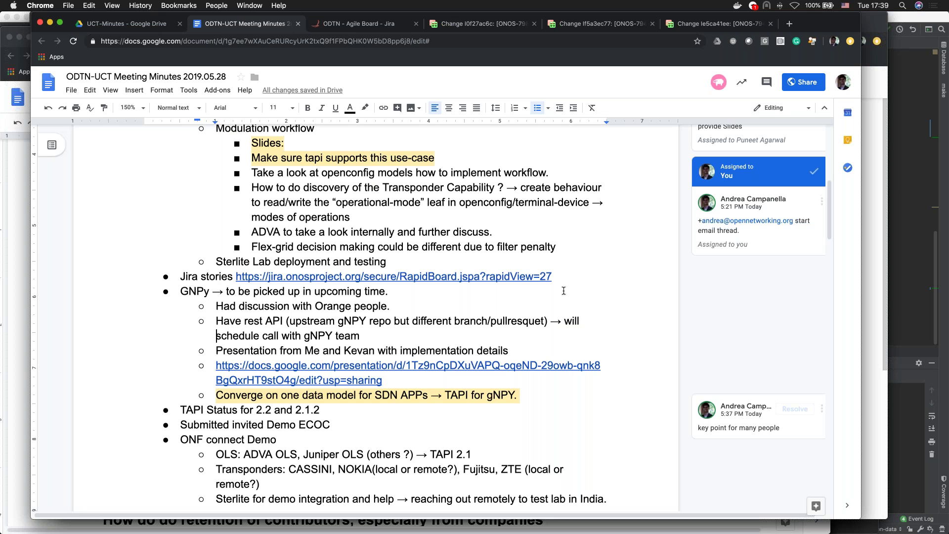
# Move the Jira stories bullet with its link from above GNPy to directly above the TAPI Status bullet
pyautogui.moveTo(552, 276); pyautogui.dragTo(151, 278)
pyautogui.hotkey('ctrl', 'c')
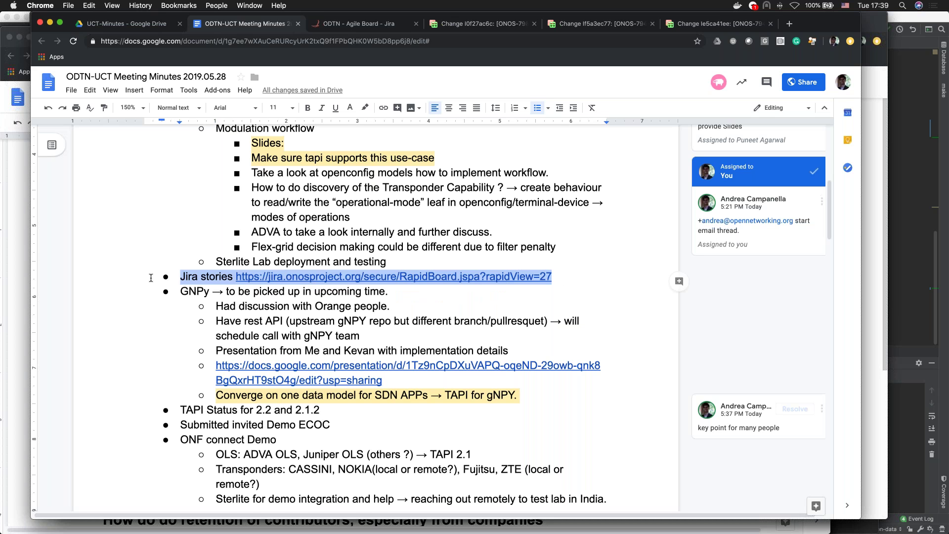
pyautogui.press('BackSpace')
pyautogui.press('BackSpace')
pyautogui.press('BackSpace')
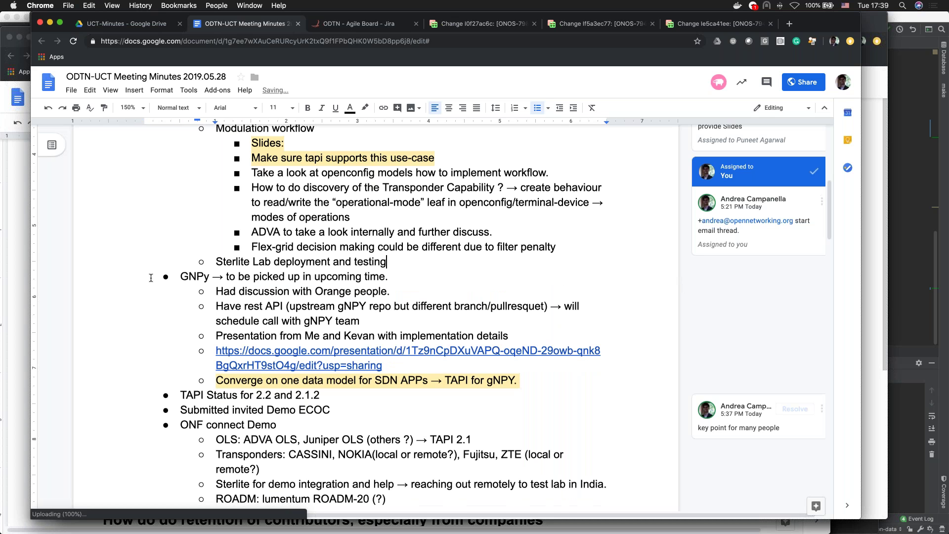
pyautogui.click(182, 396)
pyautogui.press('Return')
pyautogui.press('Up')
pyautogui.hotkey('ctrl', 'v')
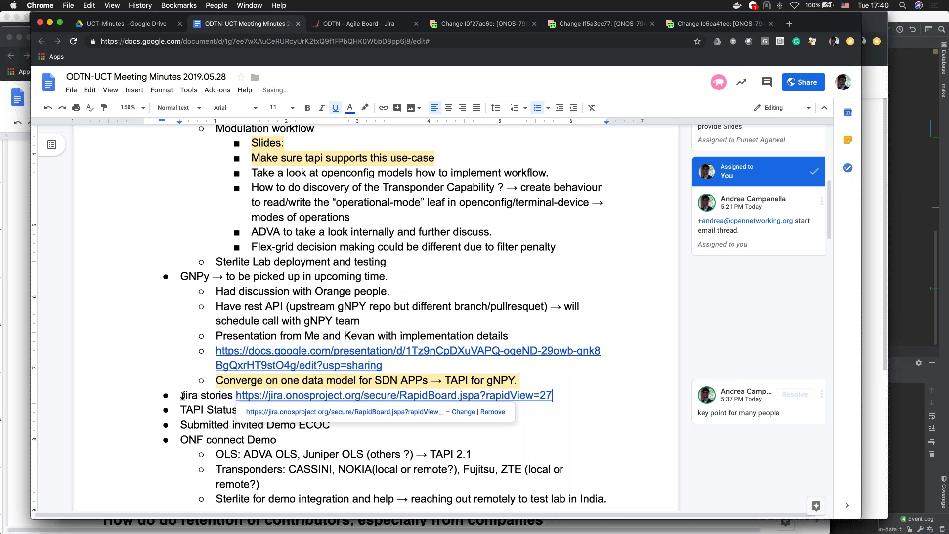
pyautogui.click(619, 416)
pyautogui.write('for 2.2 and 2.1.2')
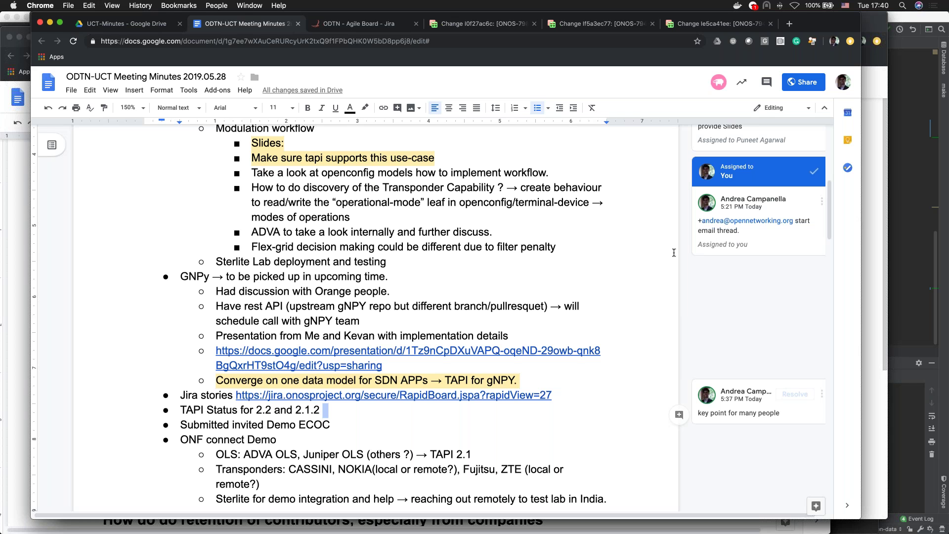
pyautogui.click(642, 261)
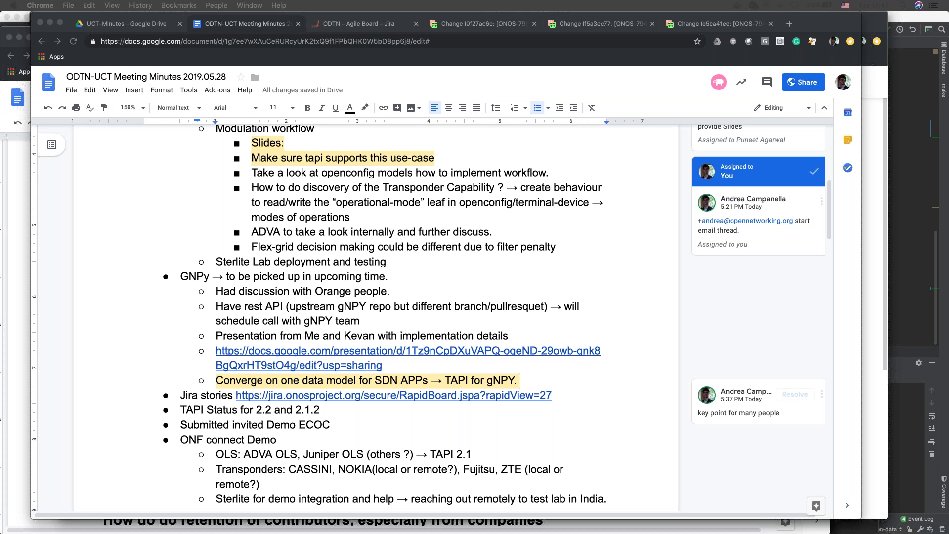
pyautogui.click(595, 413)
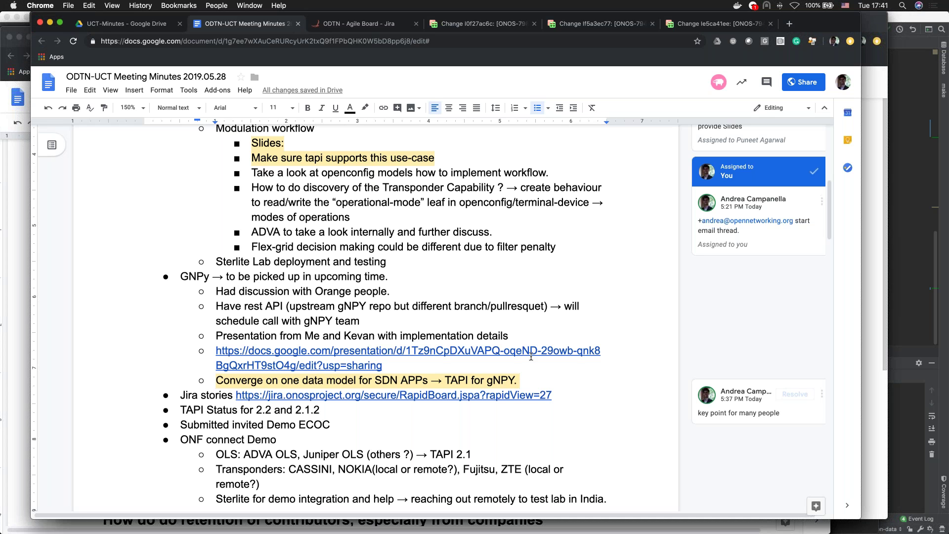
pyautogui.click(563, 380)
# Switch to the ODTN Kanban board in Jira and view the details of the done issue ONOS-7974
pyautogui.click(373, 24)
pyautogui.click(533, 213)
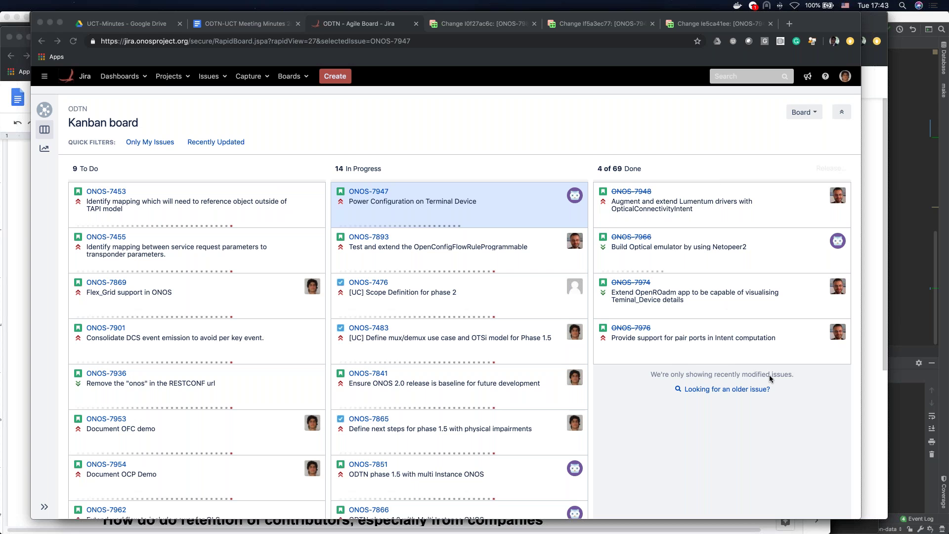
pyautogui.click(769, 355)
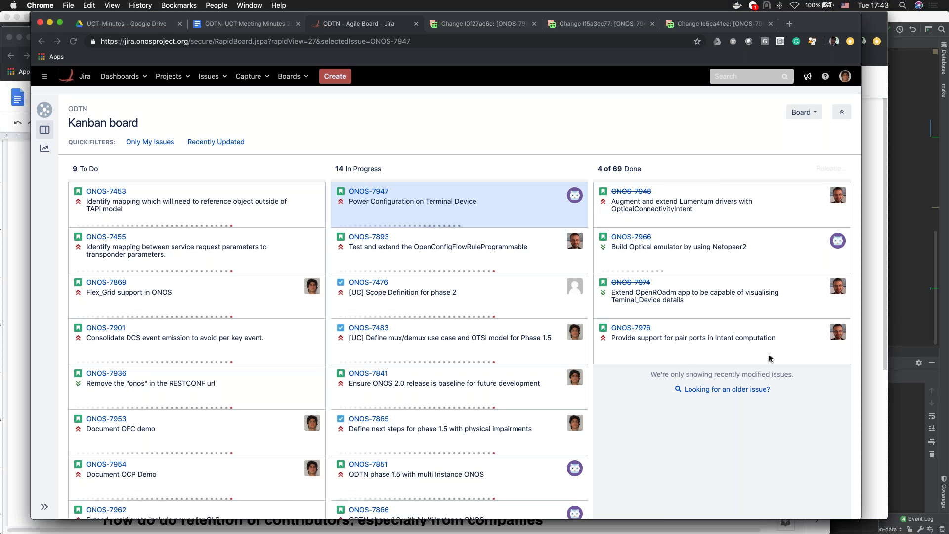
pyautogui.click(779, 313)
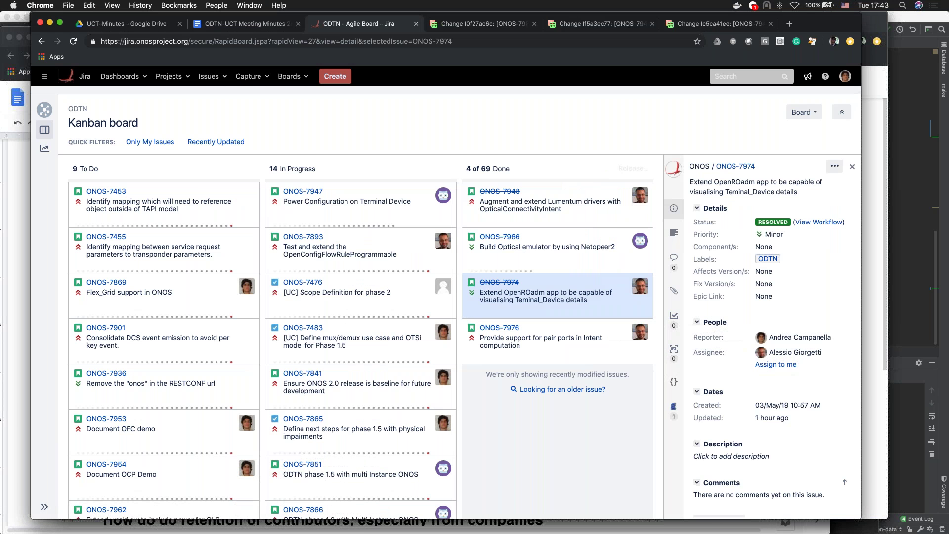
pyautogui.click(851, 166)
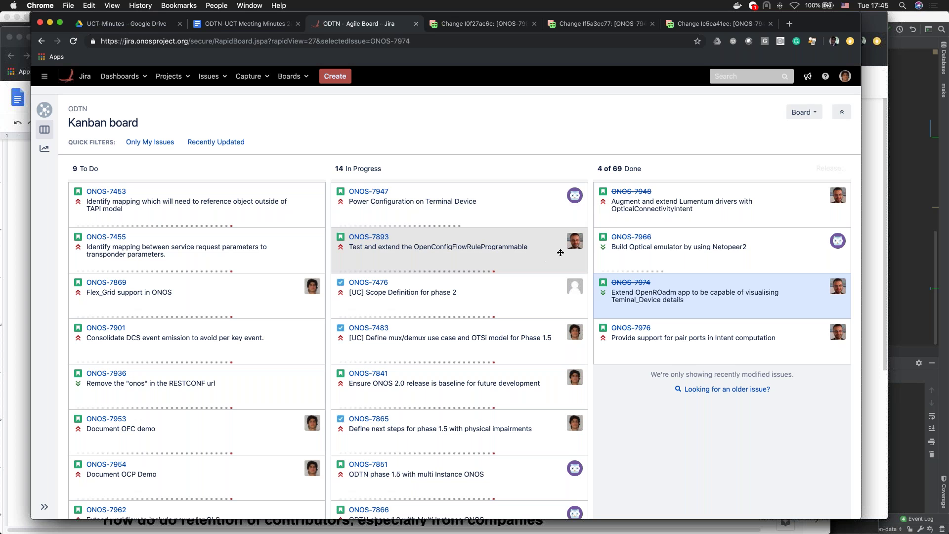
# Review the remaining To Do and In Progress issues further down the ODTN Kanban board
pyautogui.scroll(-2, 560, 253)
pyautogui.scroll(-7, 561, 253)
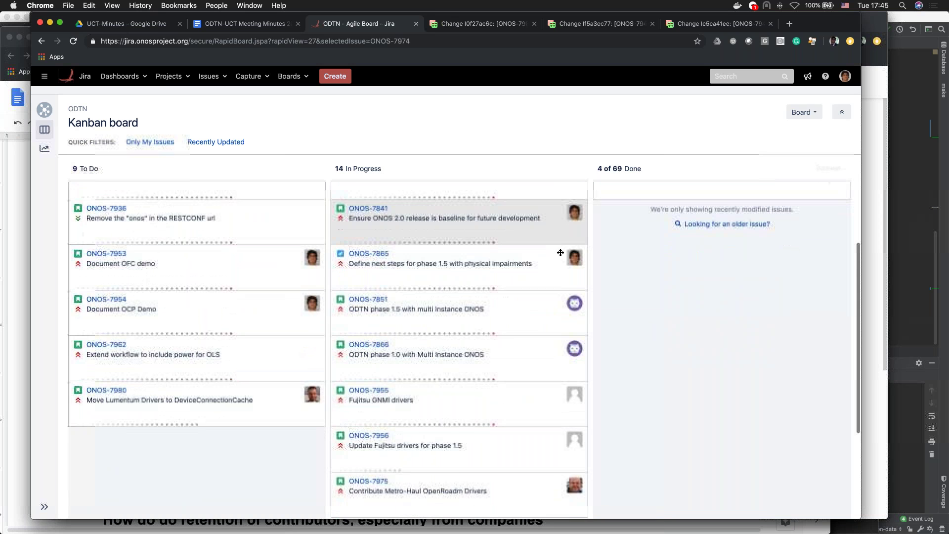
pyautogui.scroll(-2, 560, 253)
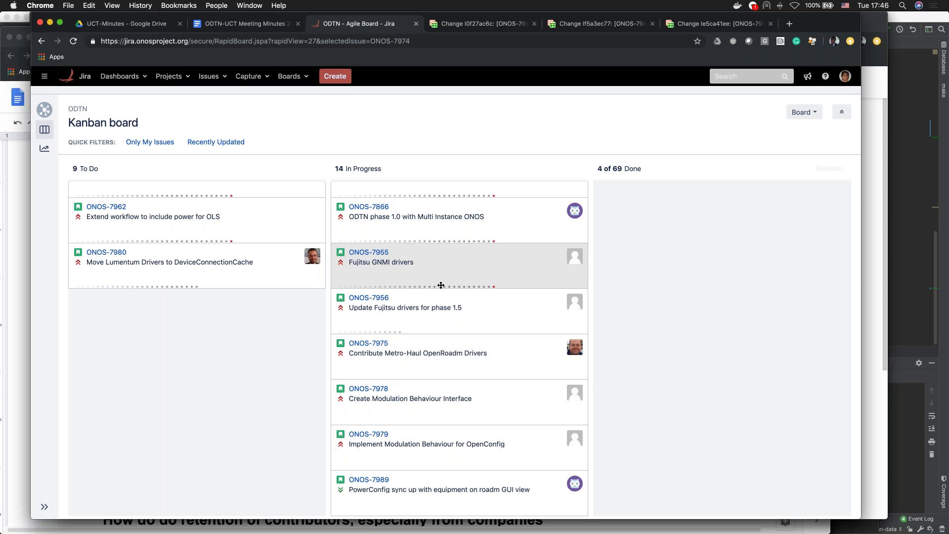
pyautogui.scroll(1, 511, 300)
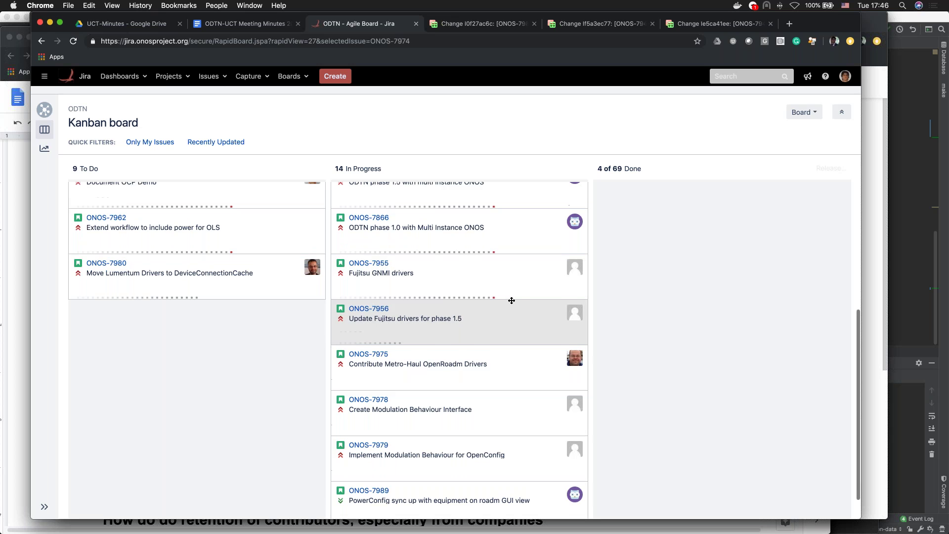
pyautogui.scroll(10, 511, 300)
pyautogui.scroll(-5, 512, 294)
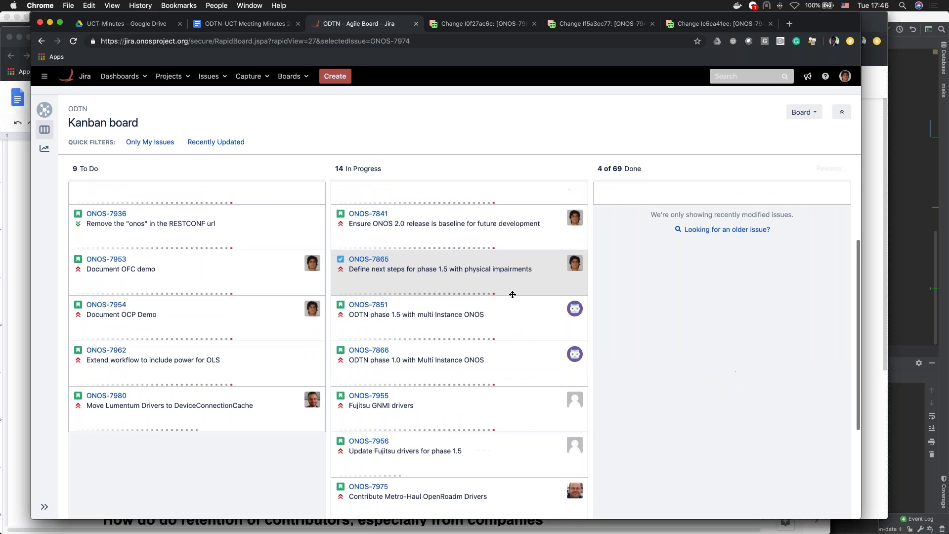
pyautogui.scroll(-5, 513, 295)
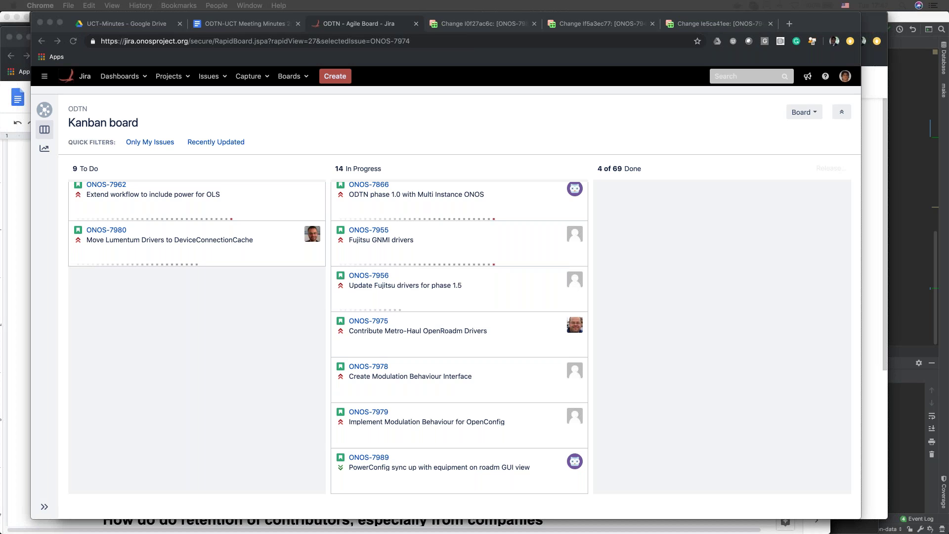
# Return to the meeting minutes and add the sub-bullet "RC2 candidate" under TAPI Status for 2.2 and 2.1.2
pyautogui.click(239, 23)
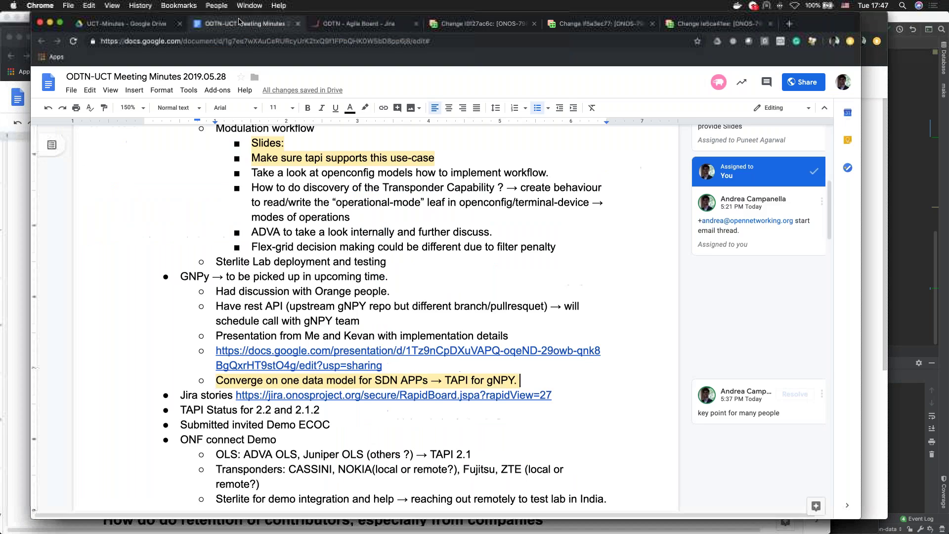
pyautogui.scroll(-3, 361, 262)
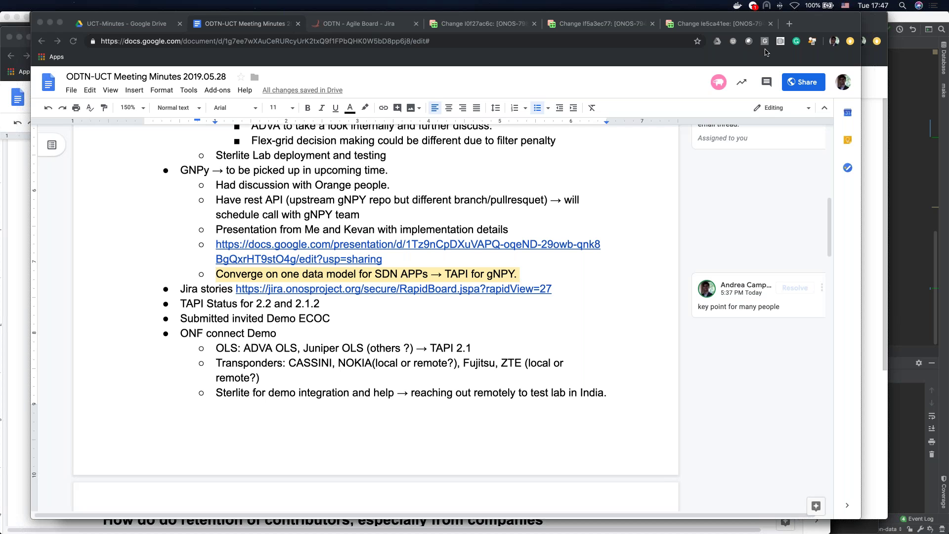
pyautogui.click(348, 302)
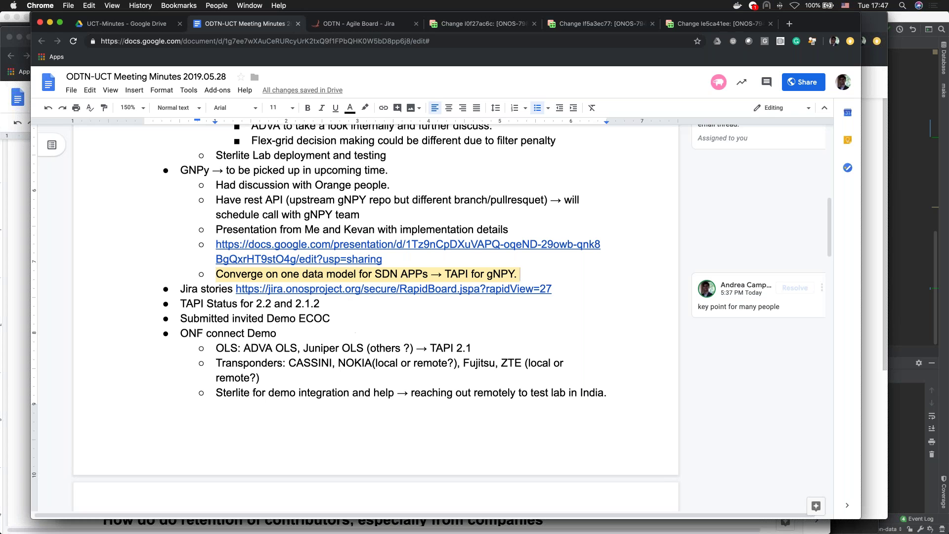
pyautogui.press('Return')
pyautogui.press('Tab')
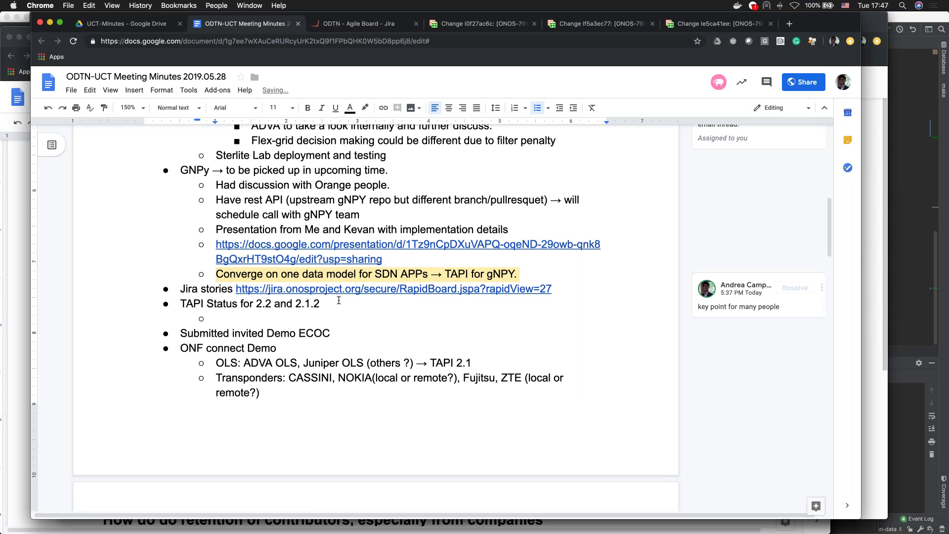
pyautogui.write('RC2 candidate')
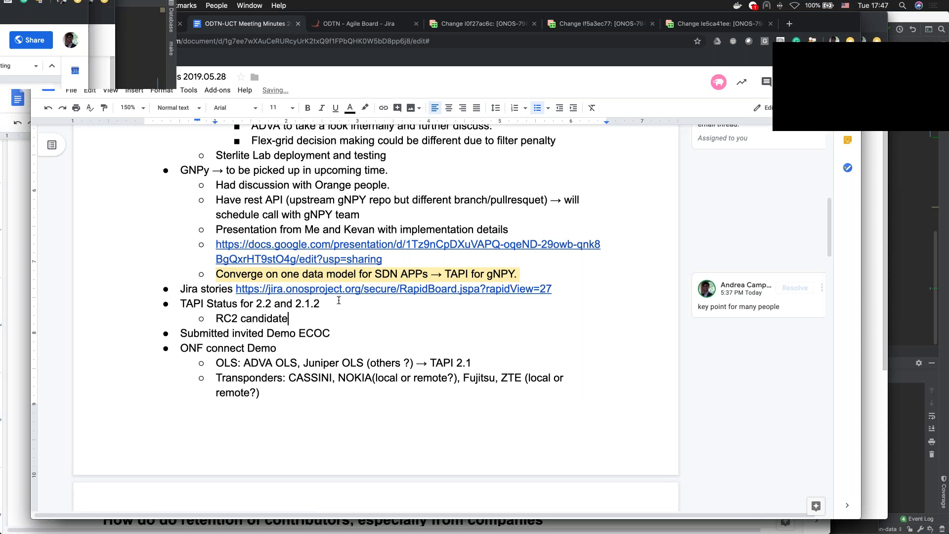
# Add the sub-bullet "2.1.2 bug fixes done ready to be released" under TAPI Status and append "→ on track for release" to "RC2 candidate"
pyautogui.press('Return')
pyautogui.write('2.1')
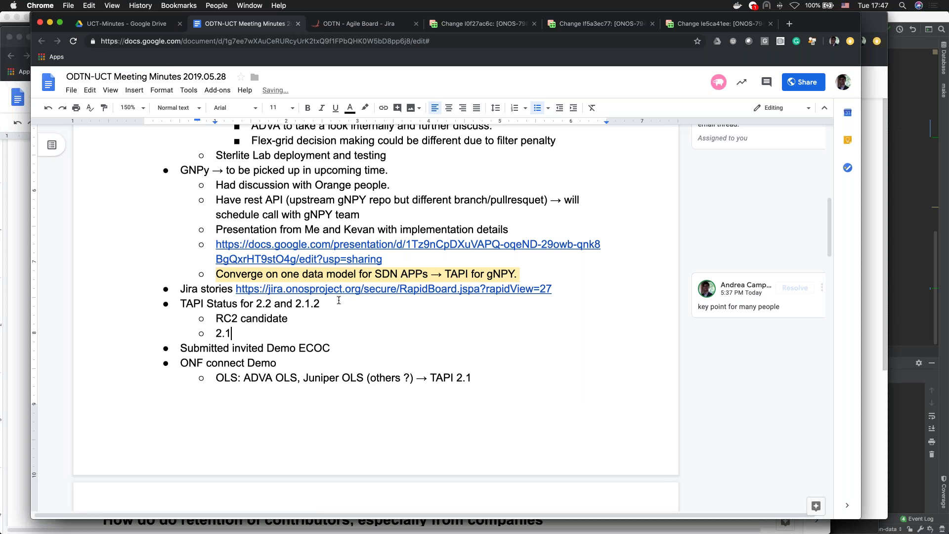
pyautogui.write('.2 bug fixes done ')
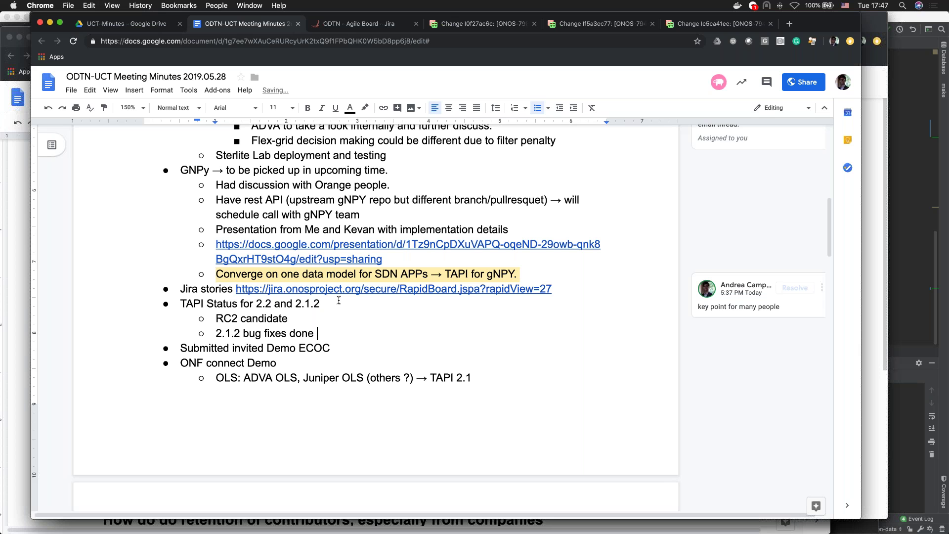
pyautogui.write('ready to be re')
pyautogui.write('leased')
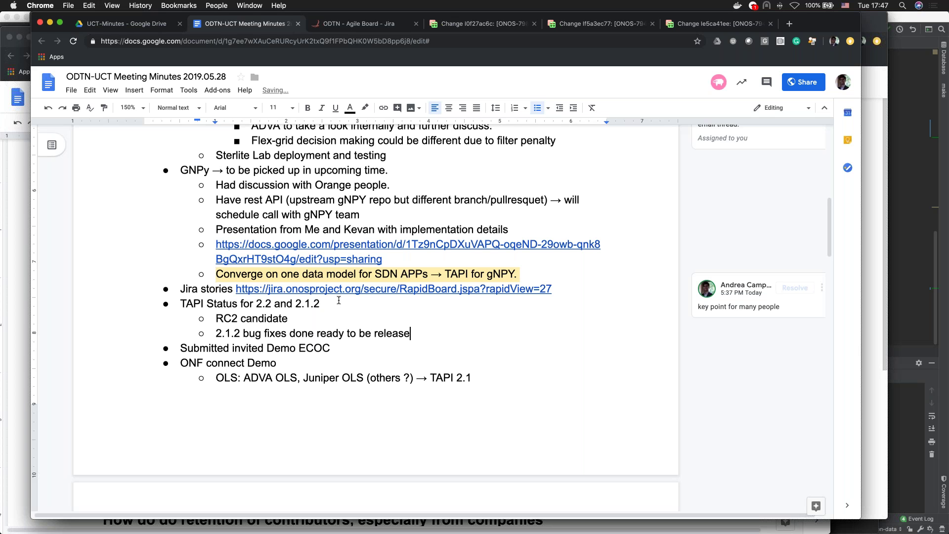
pyautogui.write(' -> on track for rel')
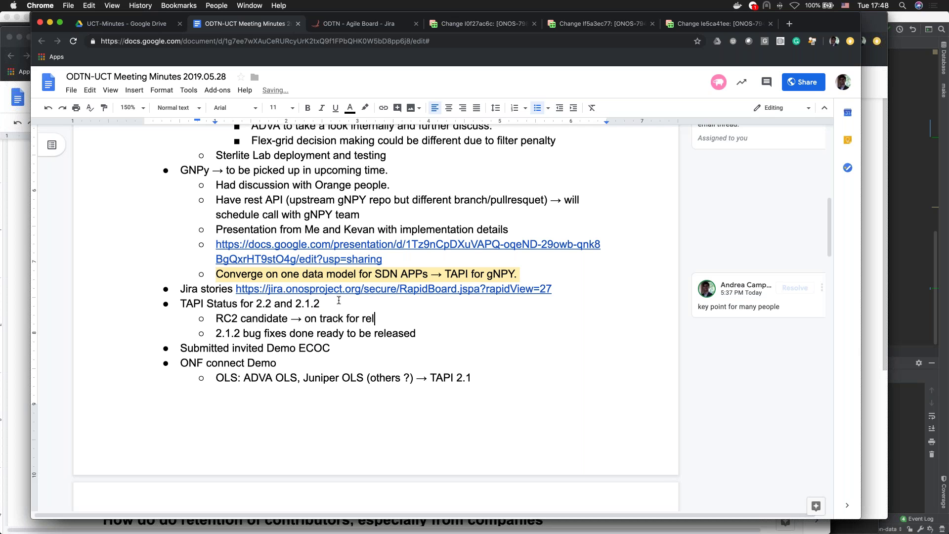
pyautogui.write('ease')
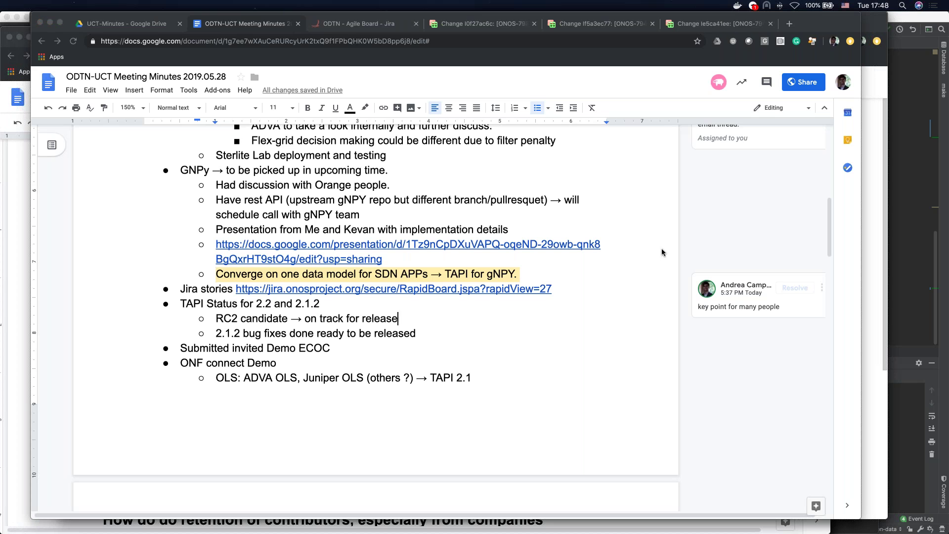
# Review the ONF connect Demo items and the Power Config and NG config Update topics further down the meeting minutes
pyautogui.scroll(-2, 391, 312)
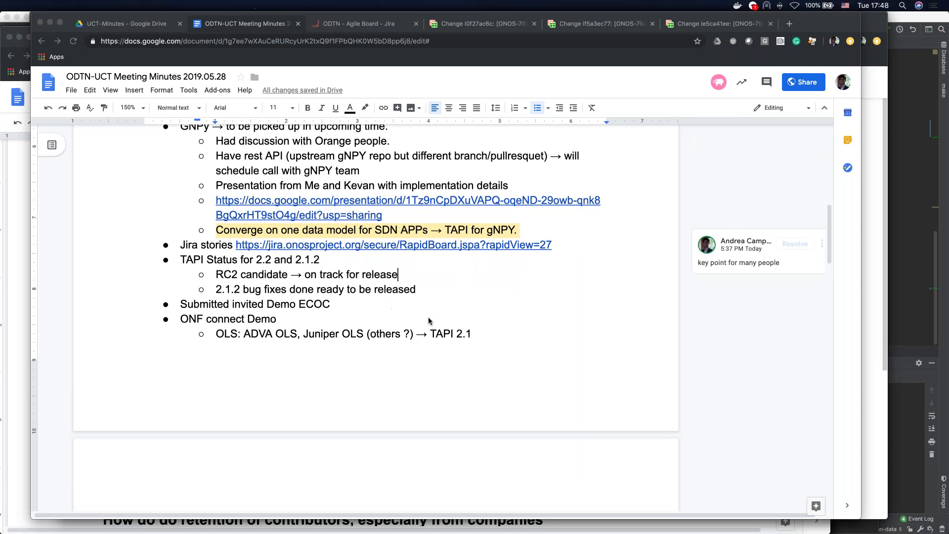
pyautogui.scroll(-2, 428, 317)
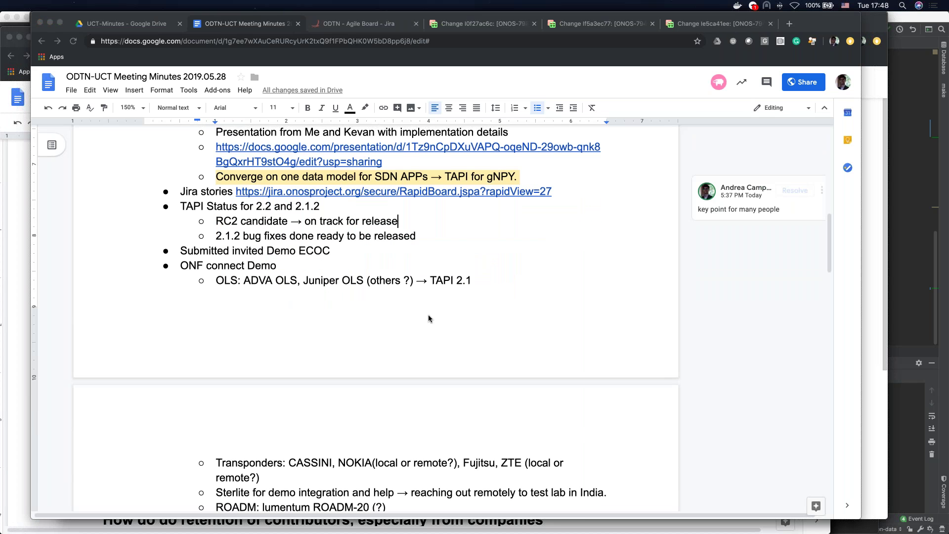
pyautogui.scroll(-5, 430, 316)
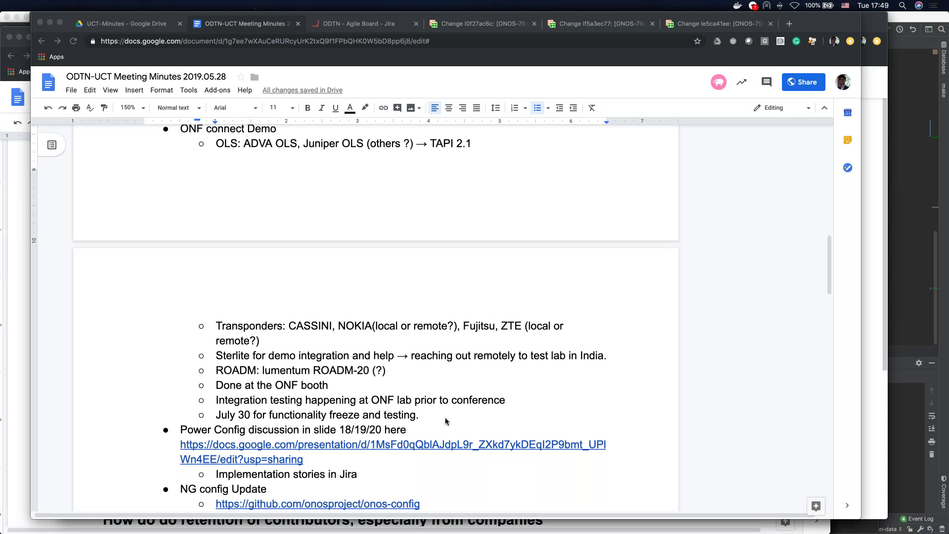
pyautogui.scroll(-2, 445, 418)
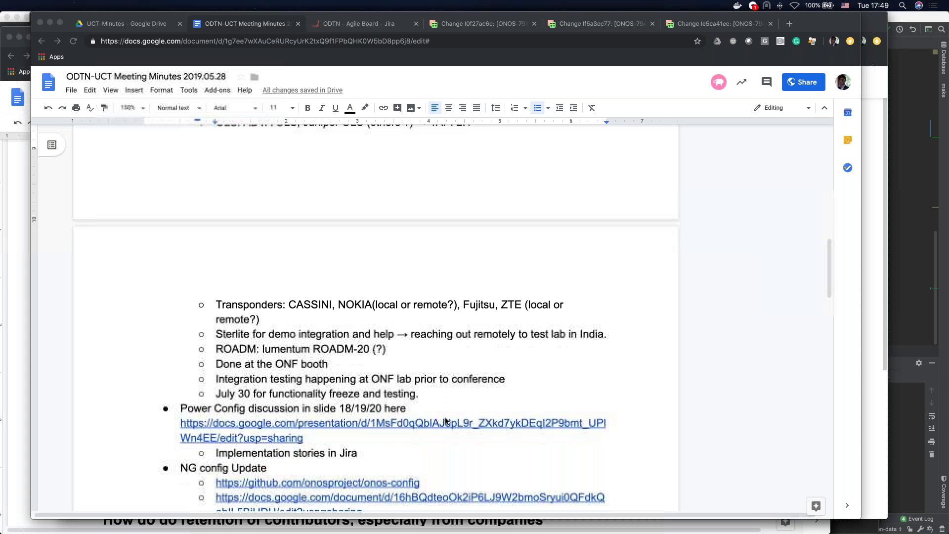
pyautogui.scroll(-2, 445, 420)
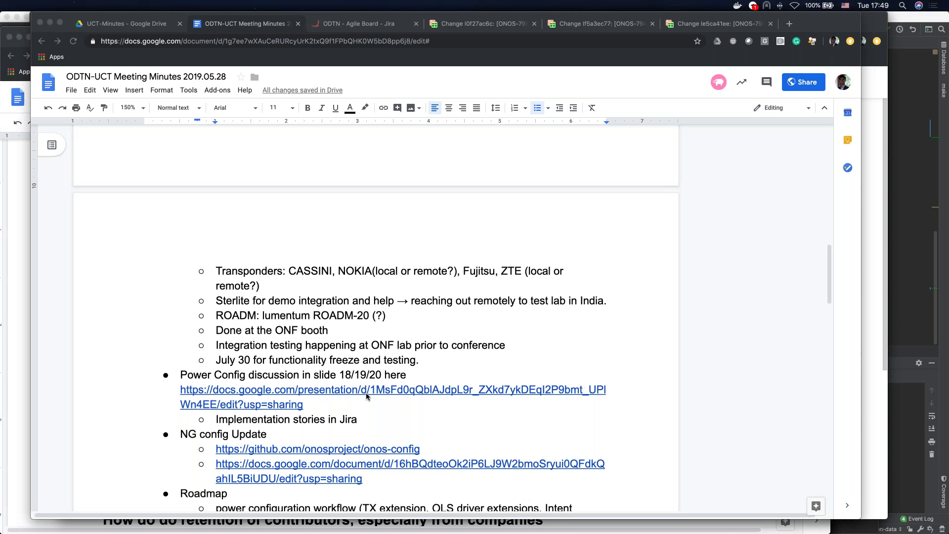
pyautogui.scroll(-3, 366, 389)
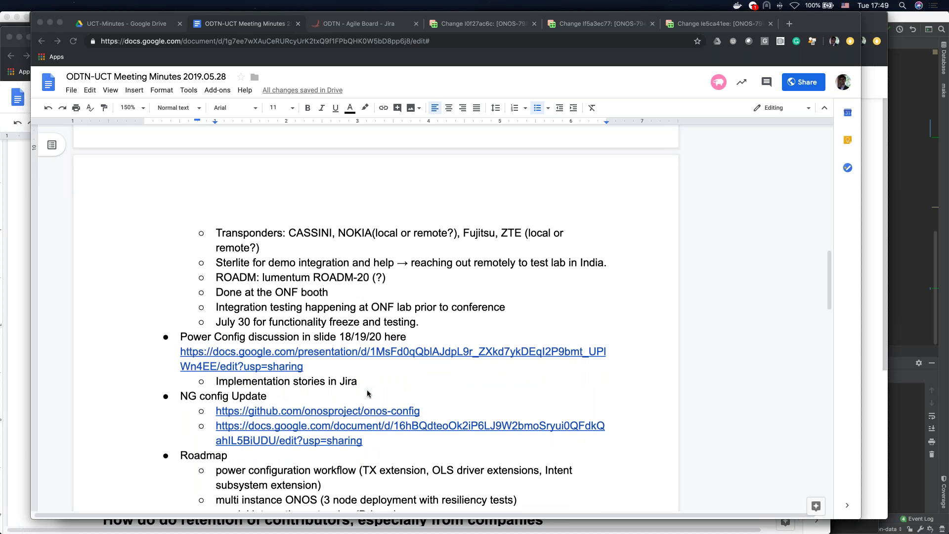